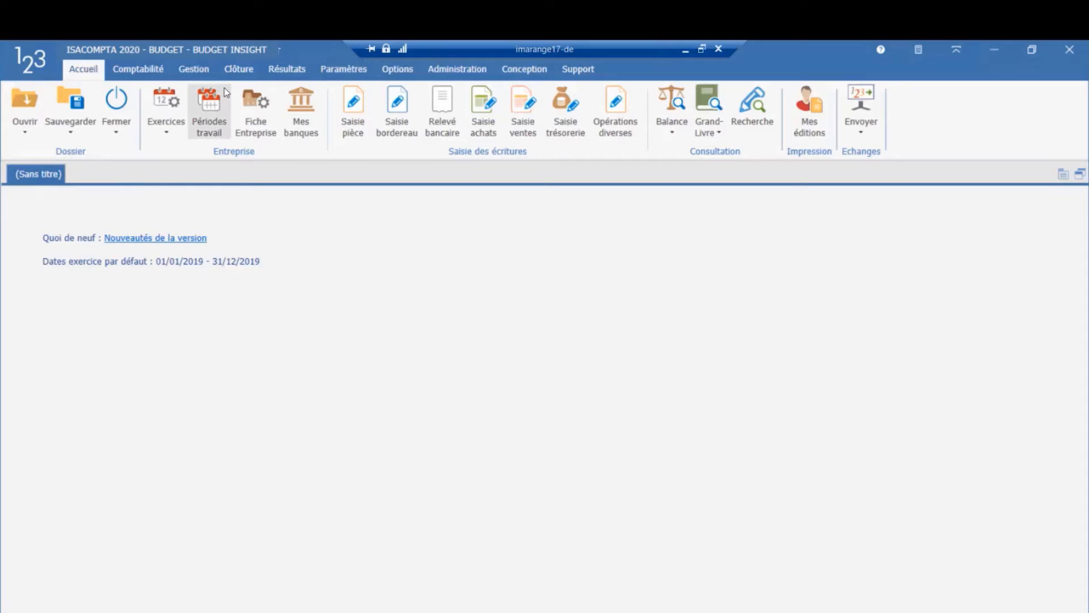
# Step: Open Mes banques, agree to create bank connections and start adding an establishment
pyautogui.click(300, 110)
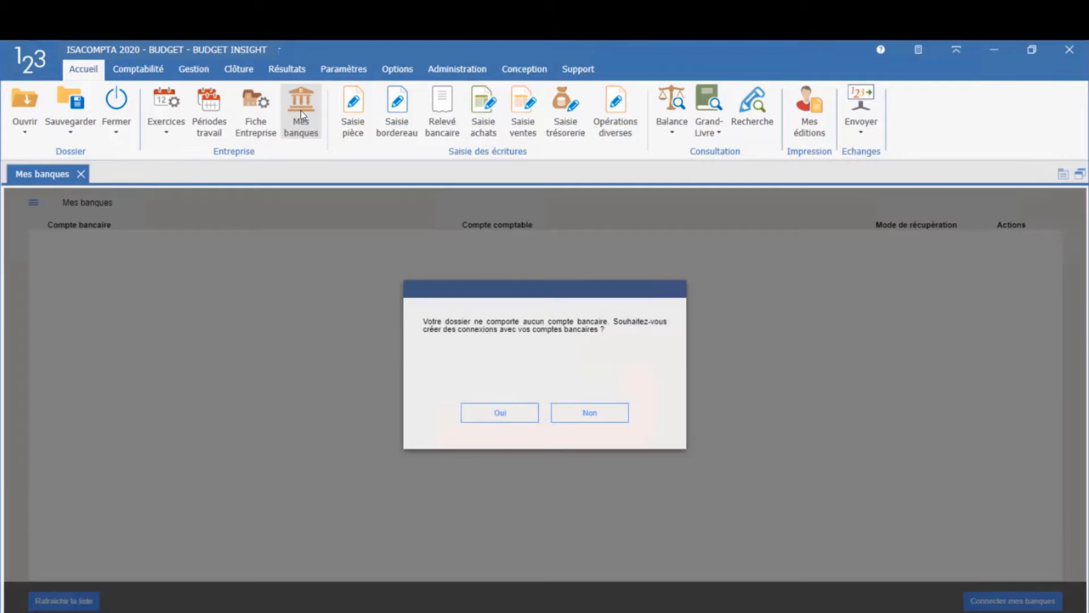
pyautogui.click(499, 414)
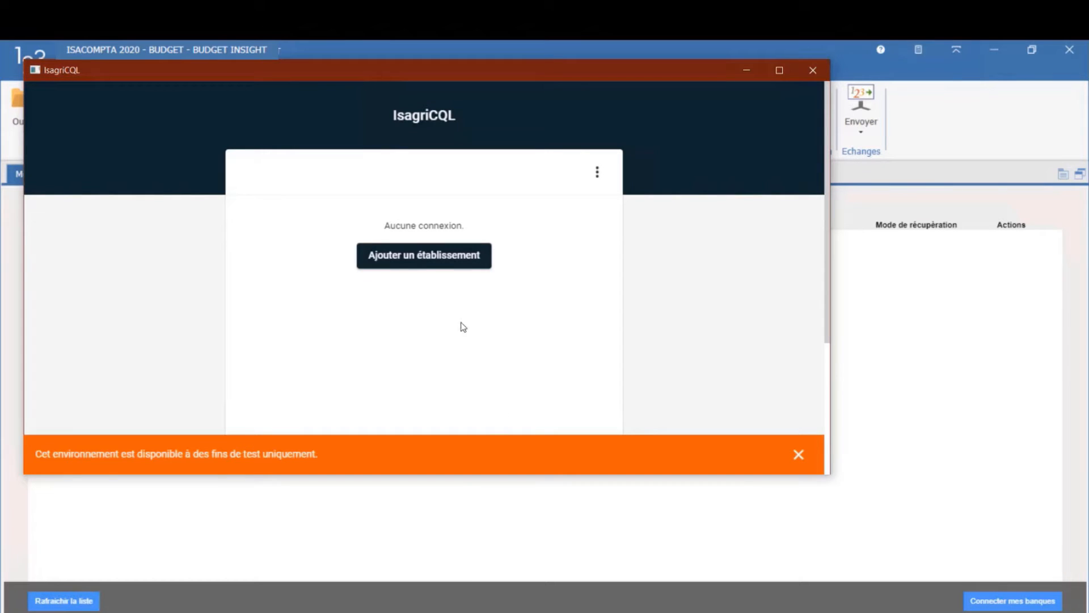
pyautogui.click(428, 266)
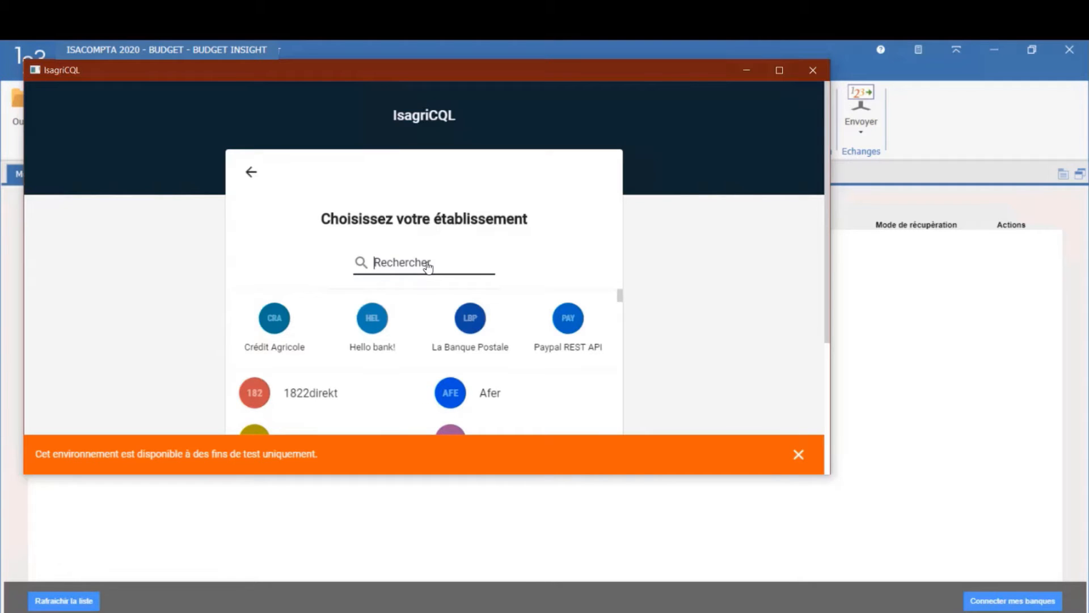
# Step: Search the establishments for TEST, choose Connecteur de test and accept the general terms of use
pyautogui.write('TEST')
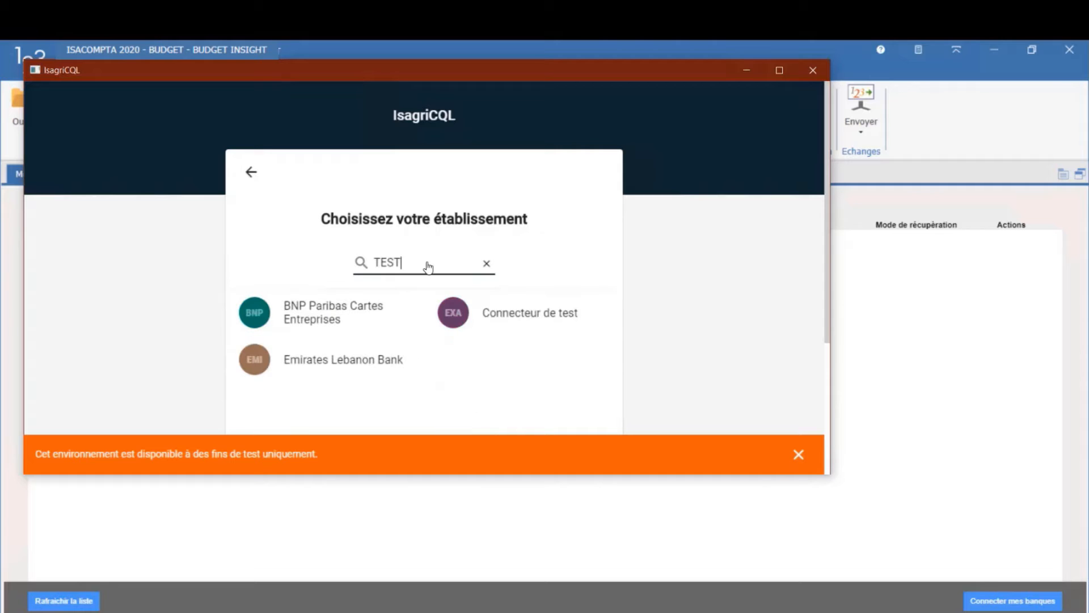
pyautogui.click(366, 318)
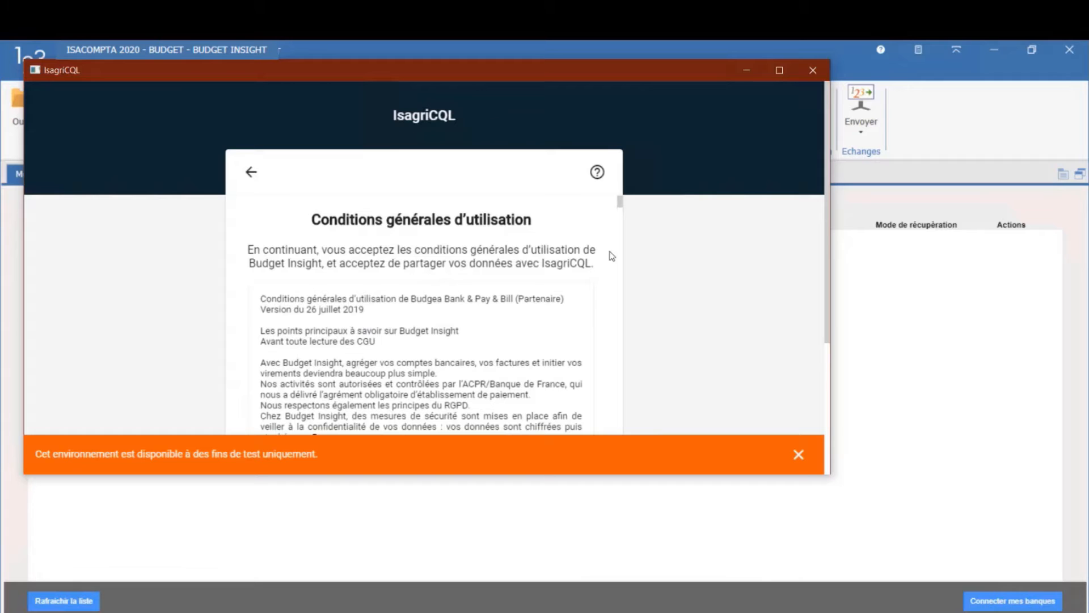
pyautogui.click(782, 69)
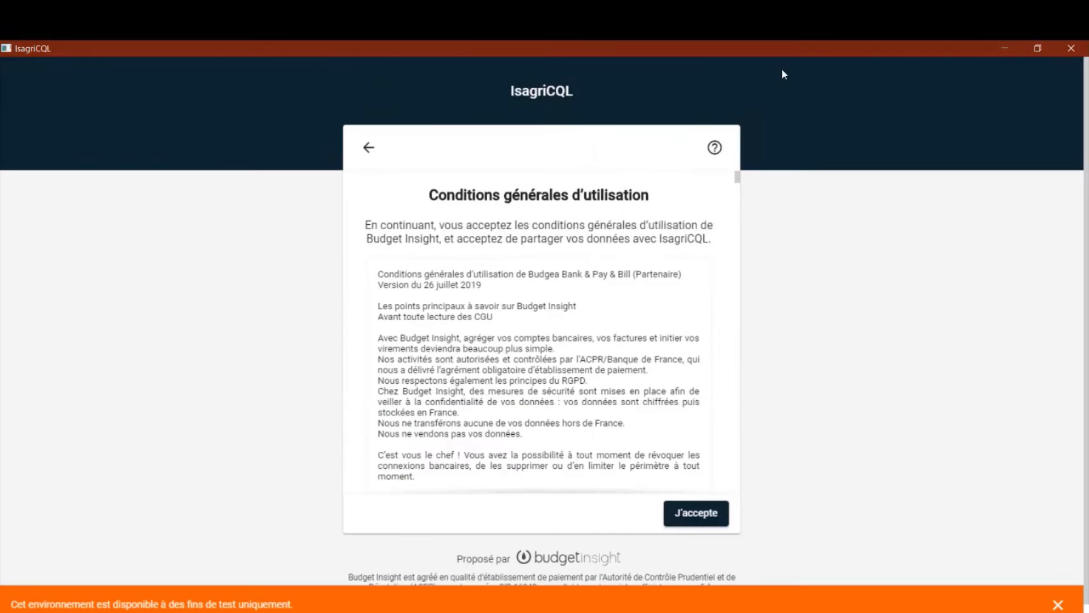
pyautogui.click(702, 516)
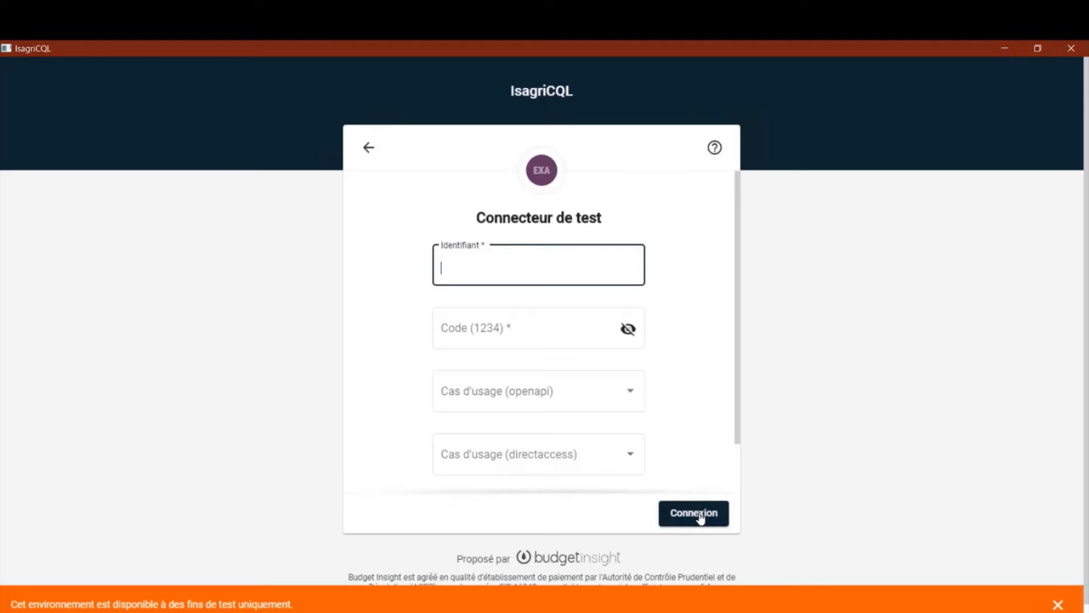
# Step: Connect to Connecteur de test with identifier test, the access code, and Professionnels for both the openapi and directaccess use cases
pyautogui.press('capslock')
pyautogui.write('test')
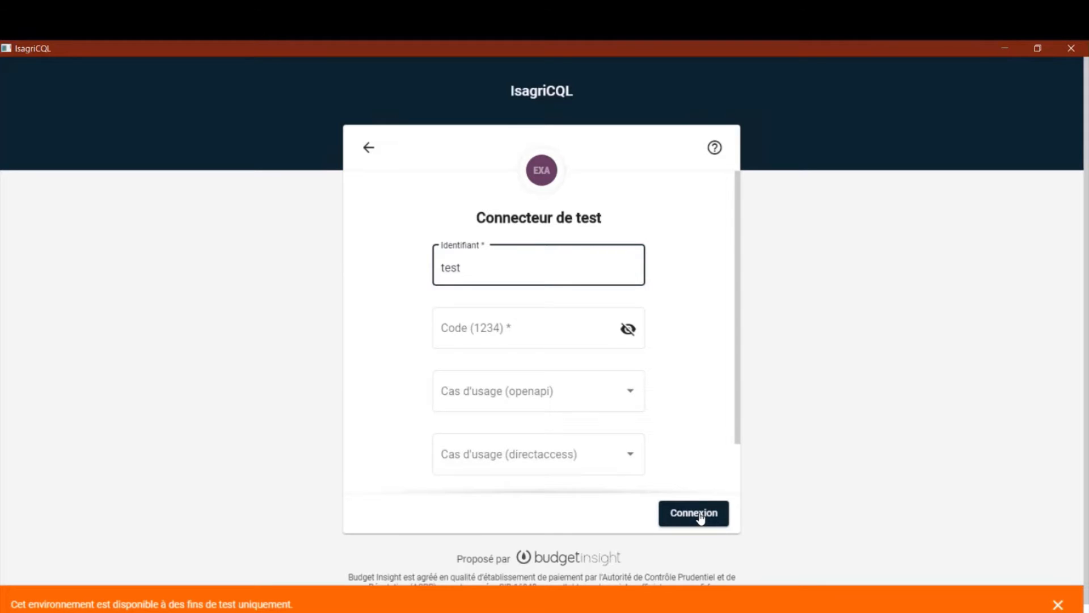
pyautogui.press('Tab')
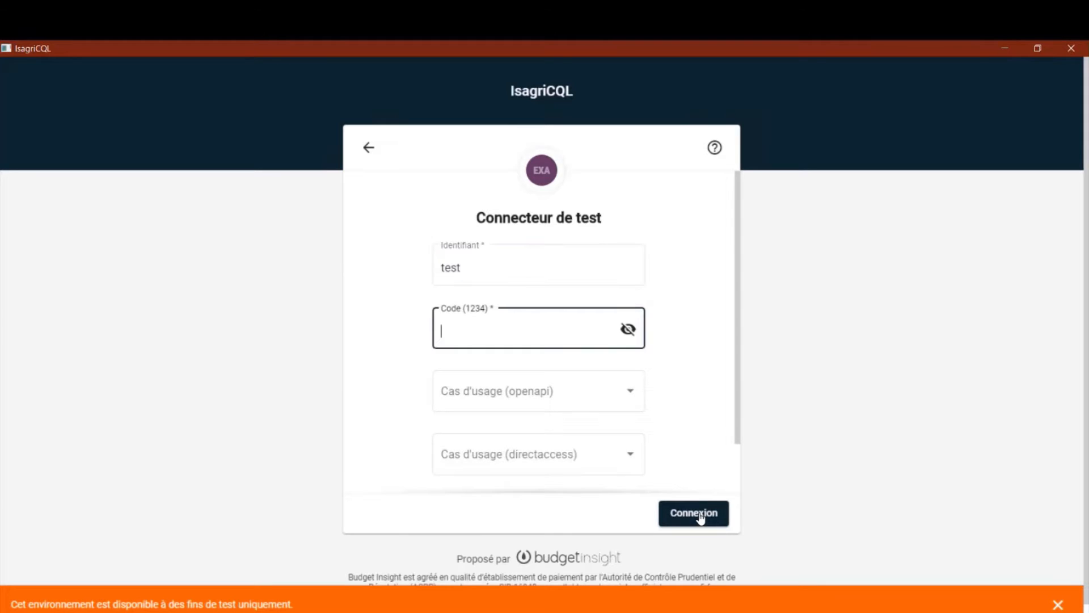
pyautogui.write('1234')
pyautogui.click(625, 395)
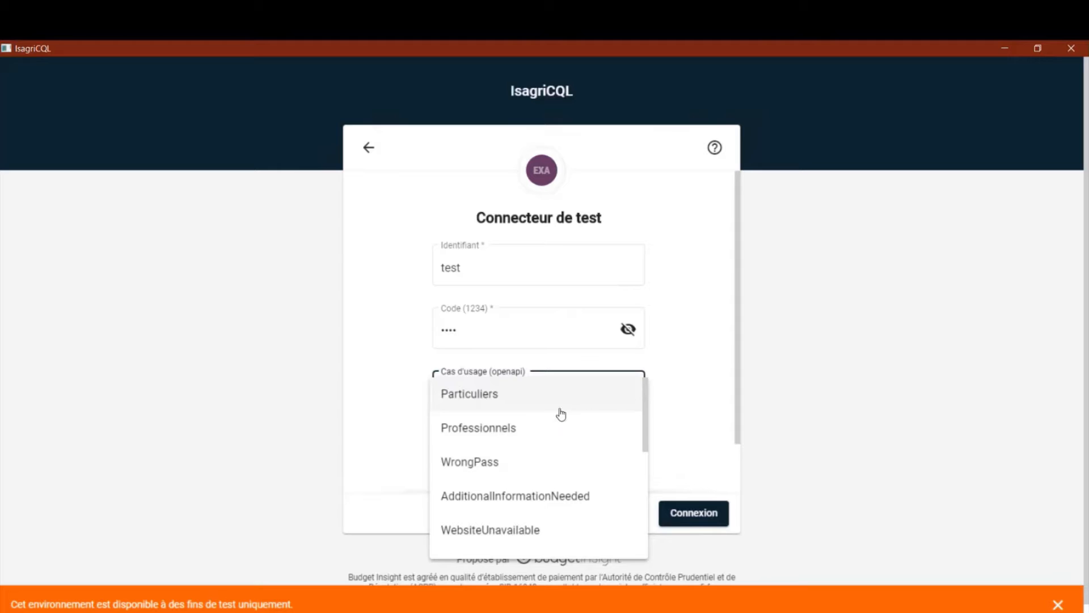
pyautogui.click(546, 429)
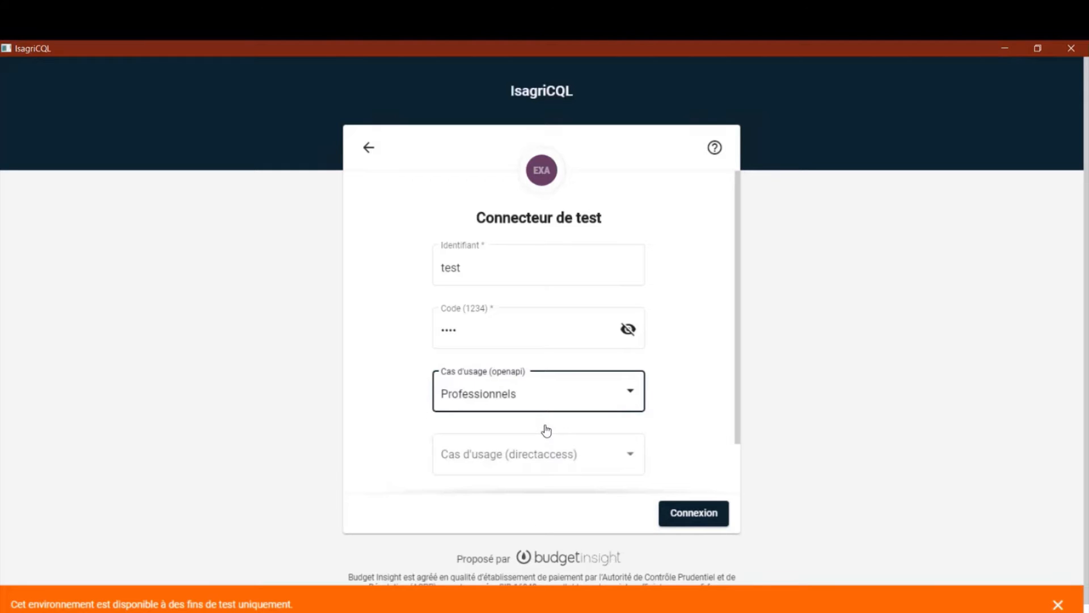
pyautogui.click(622, 460)
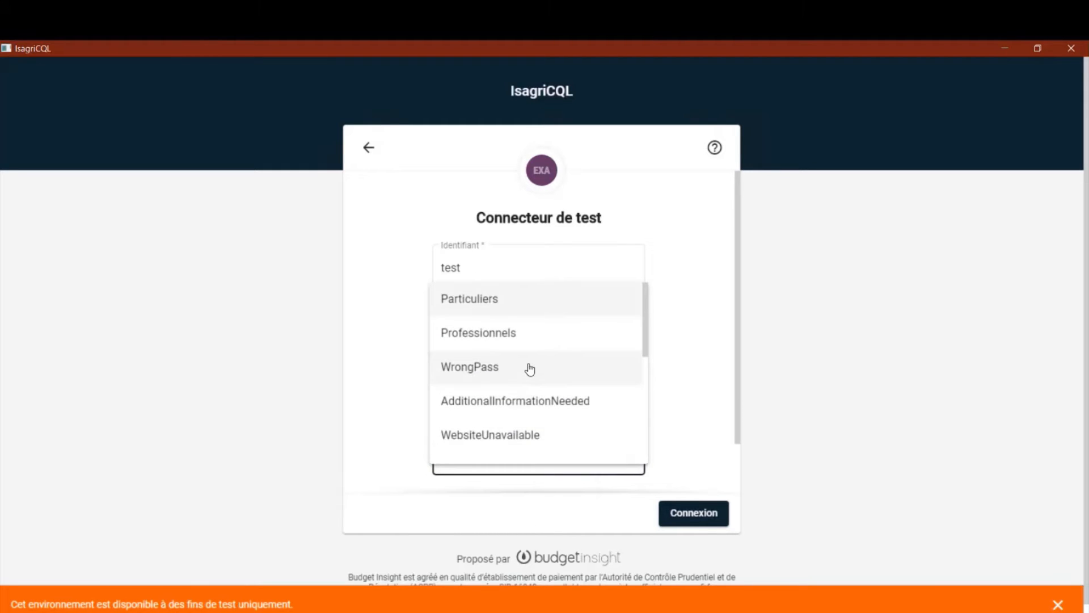
pyautogui.click(525, 344)
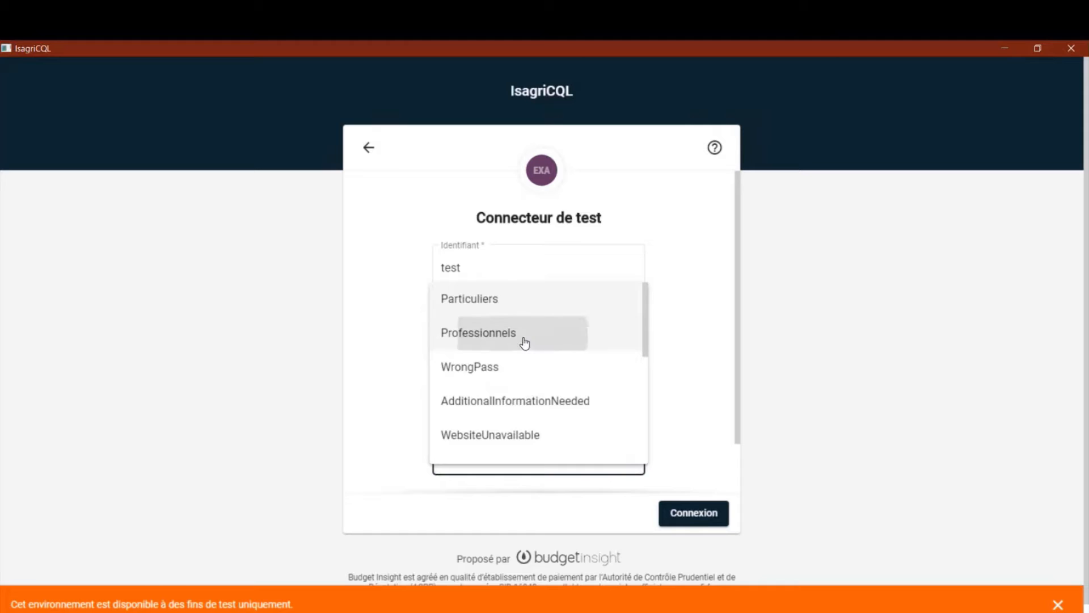
pyautogui.click(693, 513)
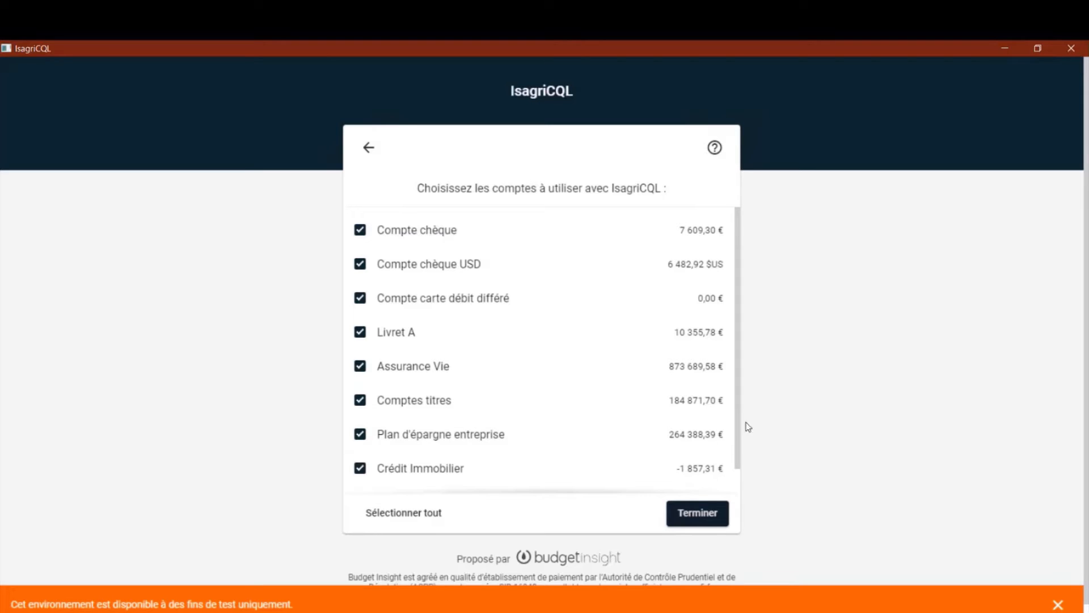
pyautogui.click(361, 337)
pyautogui.click(361, 337)
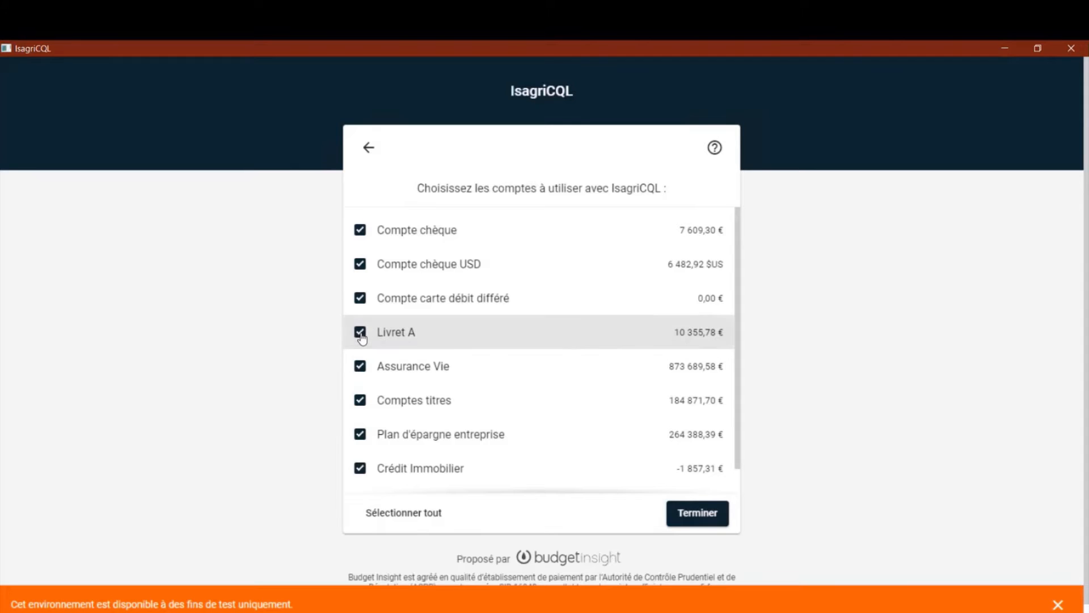
pyautogui.click(360, 403)
pyautogui.click(360, 403)
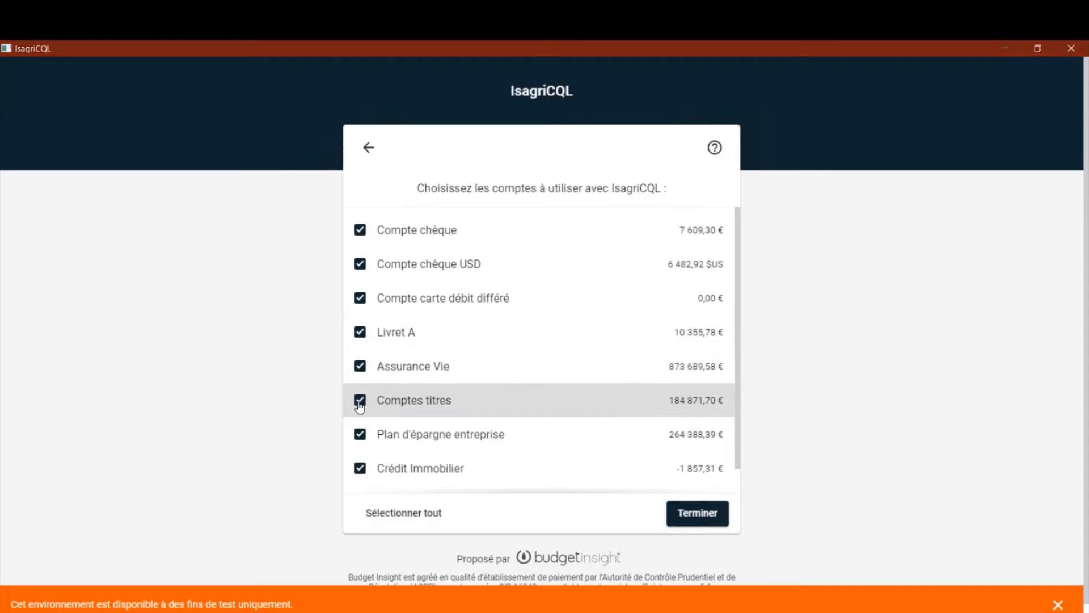
# Step: Validate the selection of all listed accounts and save the contact information with the contact's name and company isagri
pyautogui.click(694, 517)
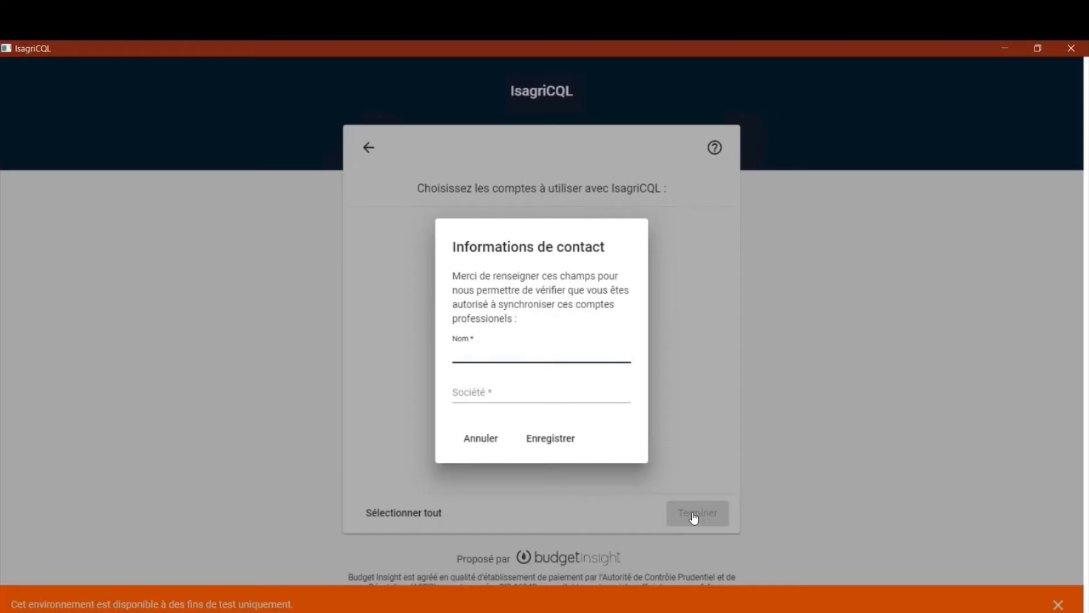
pyautogui.write('troches')
pyautogui.press('Tab')
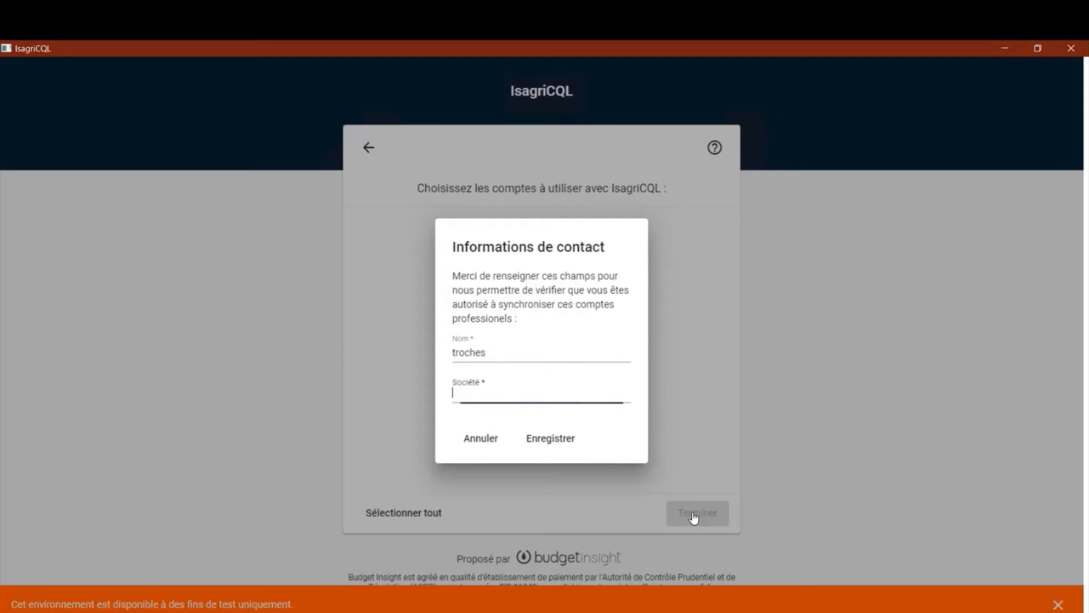
pyautogui.write('isagri')
pyautogui.click(558, 446)
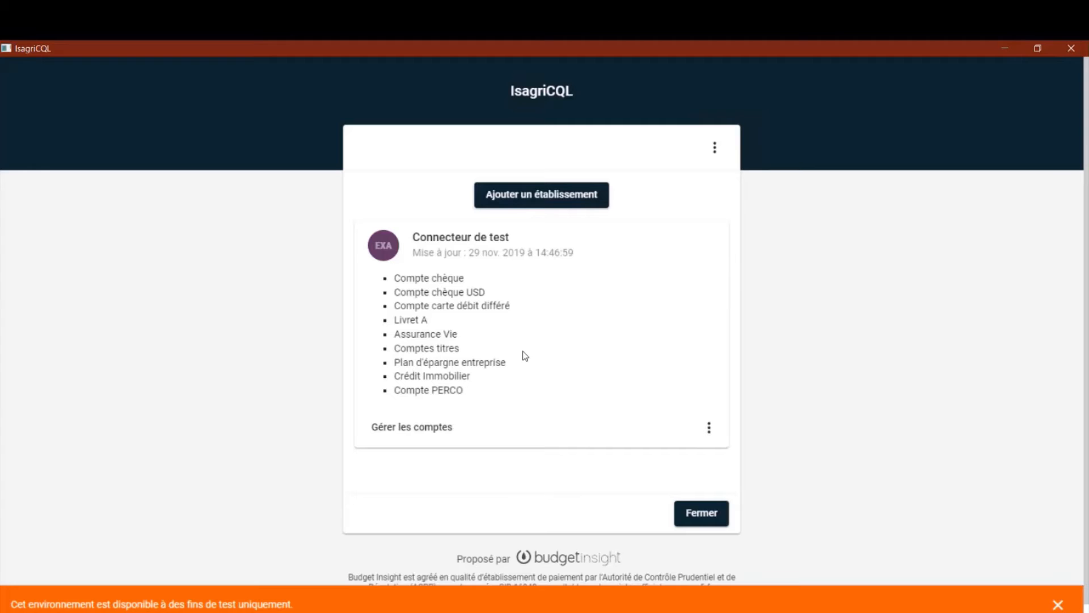
# Step: Close the bank connection service and its redirection window, and refresh the list of bank accounts
pyautogui.click(698, 514)
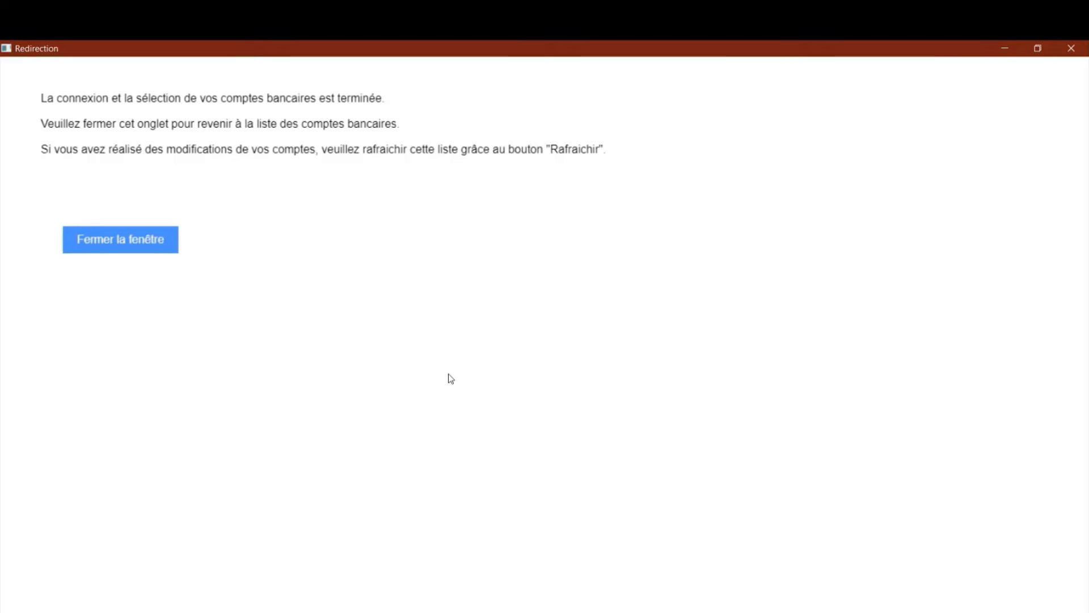
pyautogui.click(137, 249)
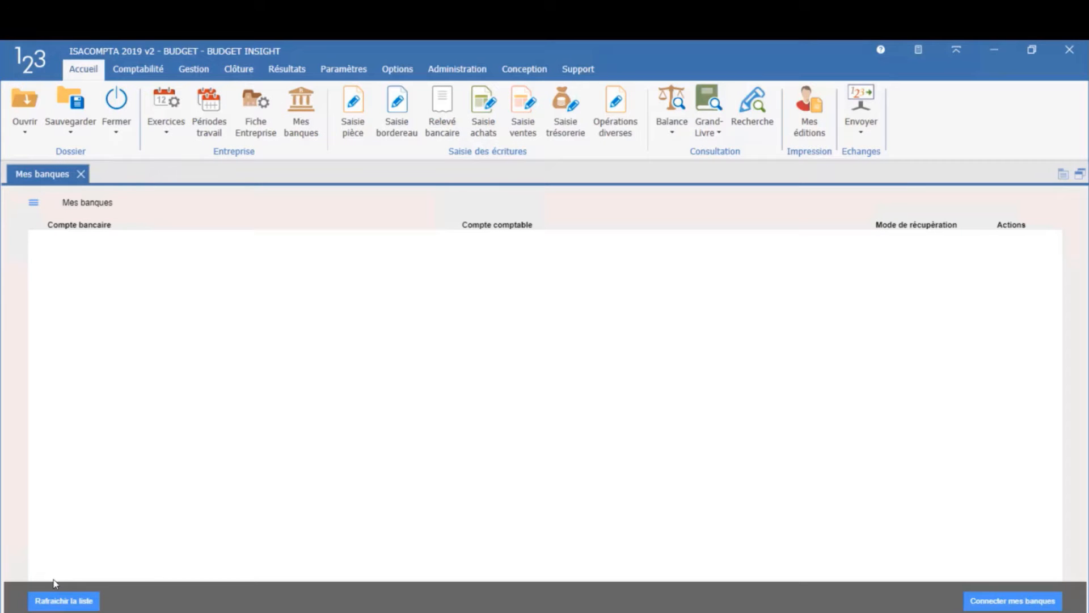
pyautogui.click(57, 602)
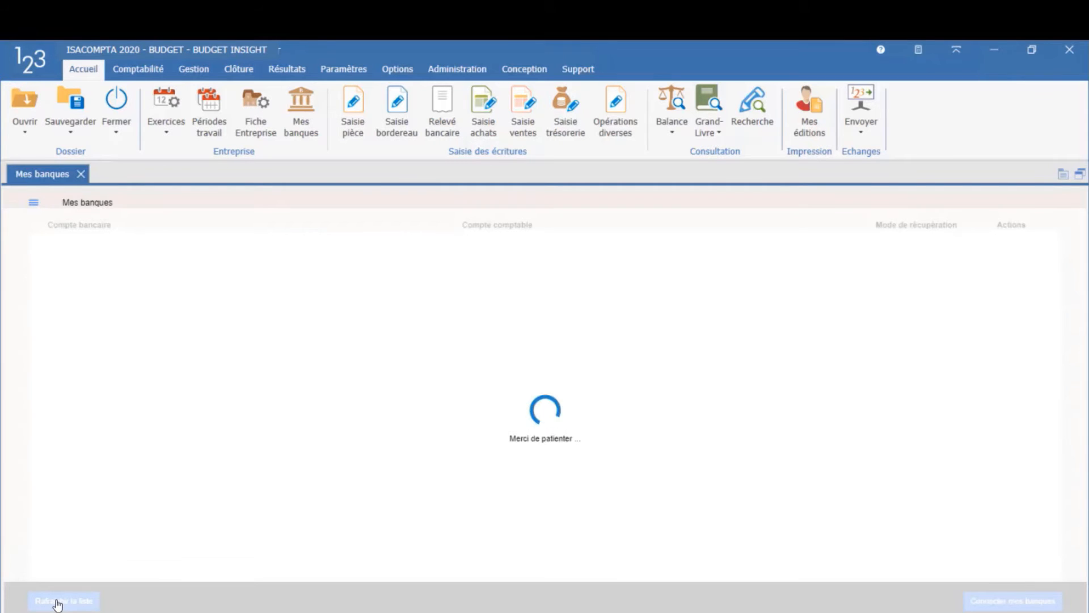
pyautogui.click(57, 602)
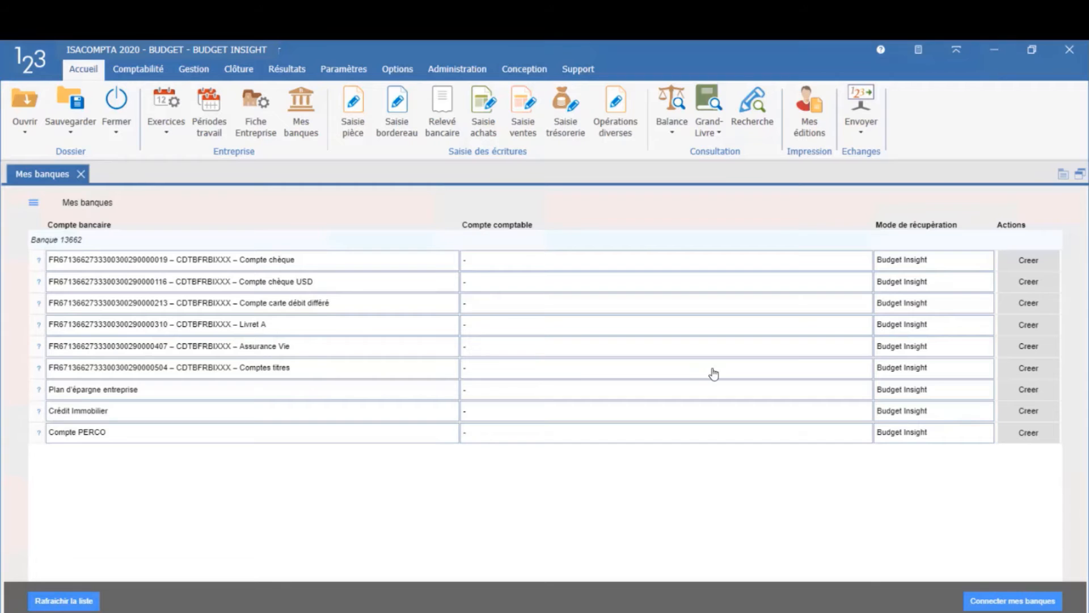
pyautogui.click(1029, 262)
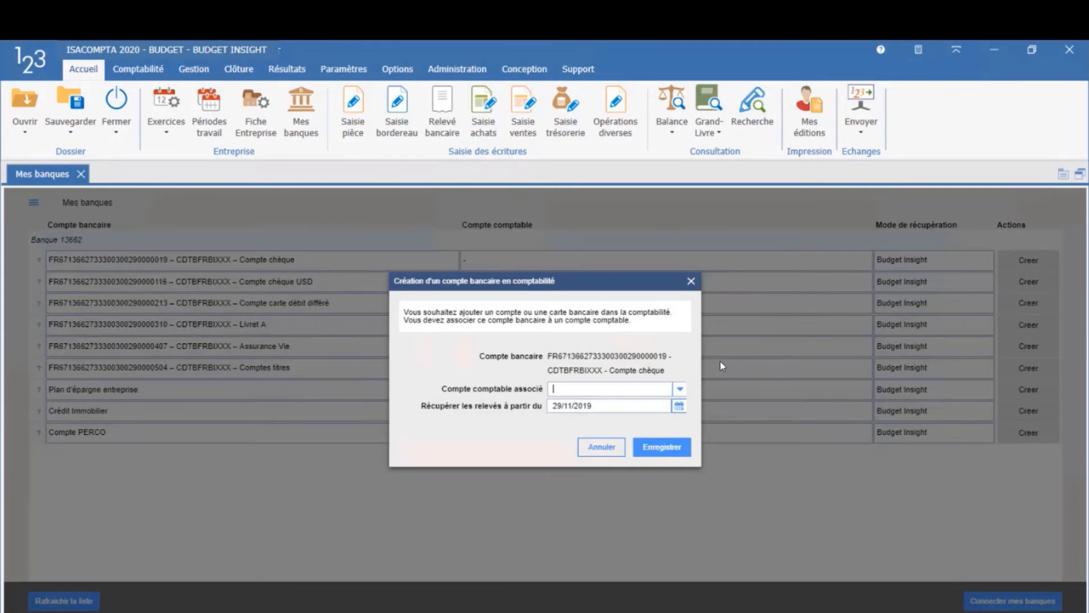
pyautogui.write('512')
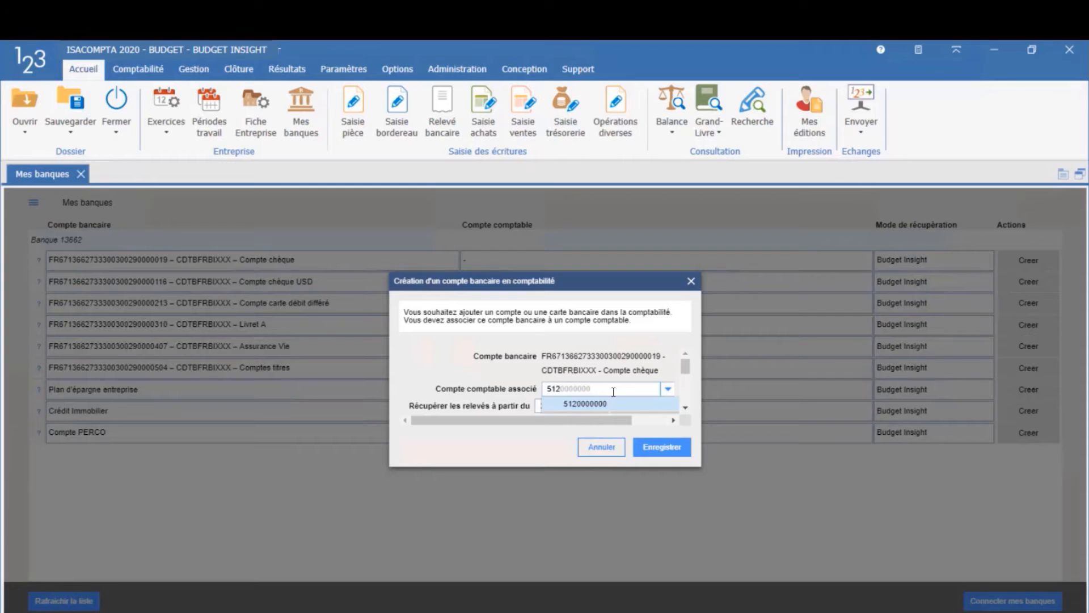
pyautogui.write('111111')
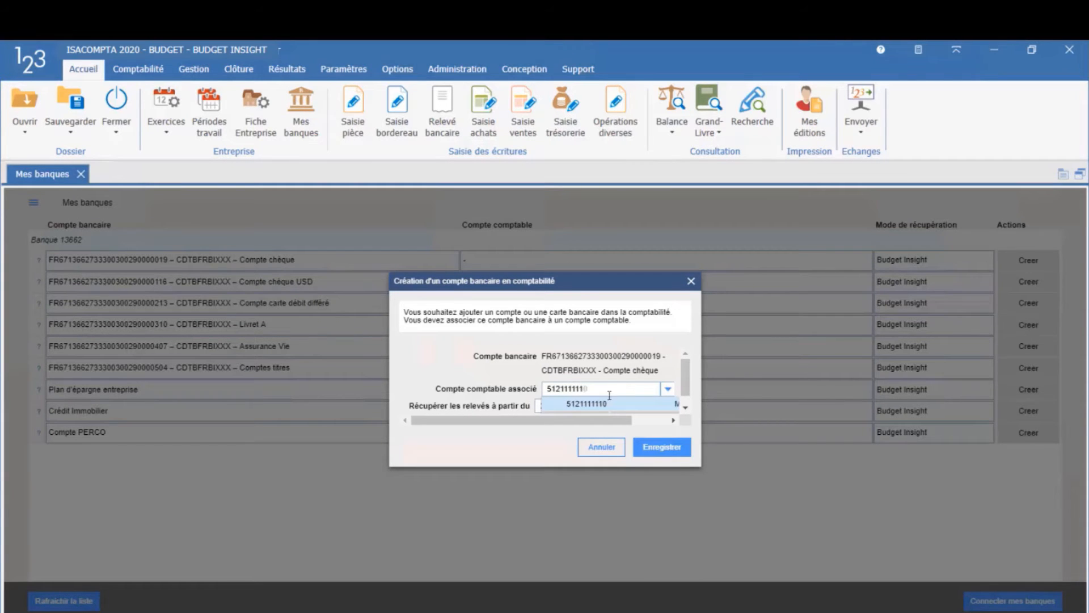
pyautogui.click(602, 405)
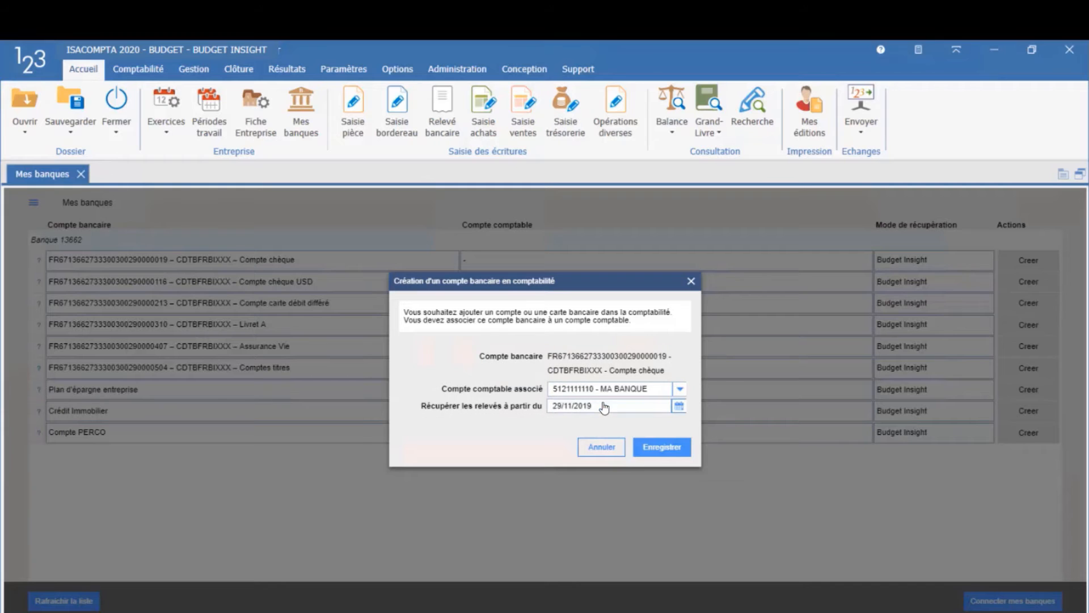
pyautogui.click(659, 451)
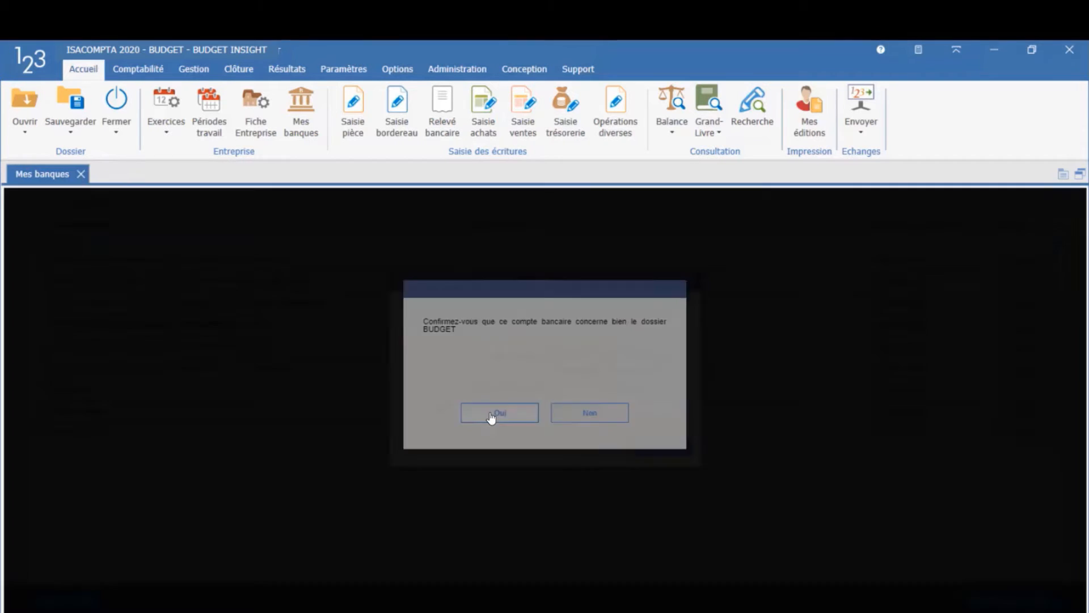
pyautogui.click(491, 418)
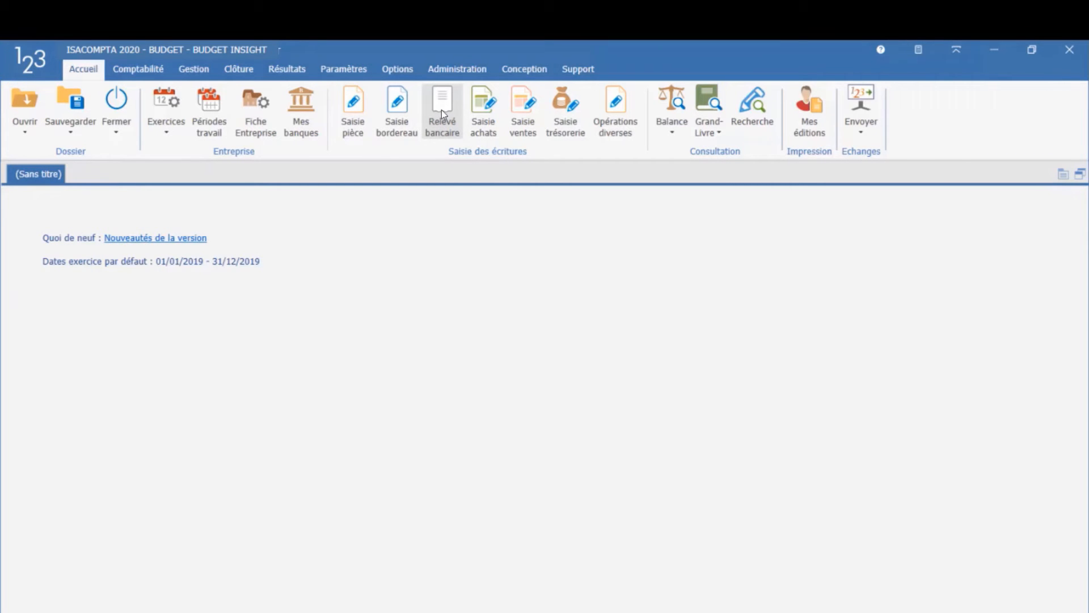
# Step: Open the Relevé bancaire module and run the automatic import of bank statements
pyautogui.click(441, 110)
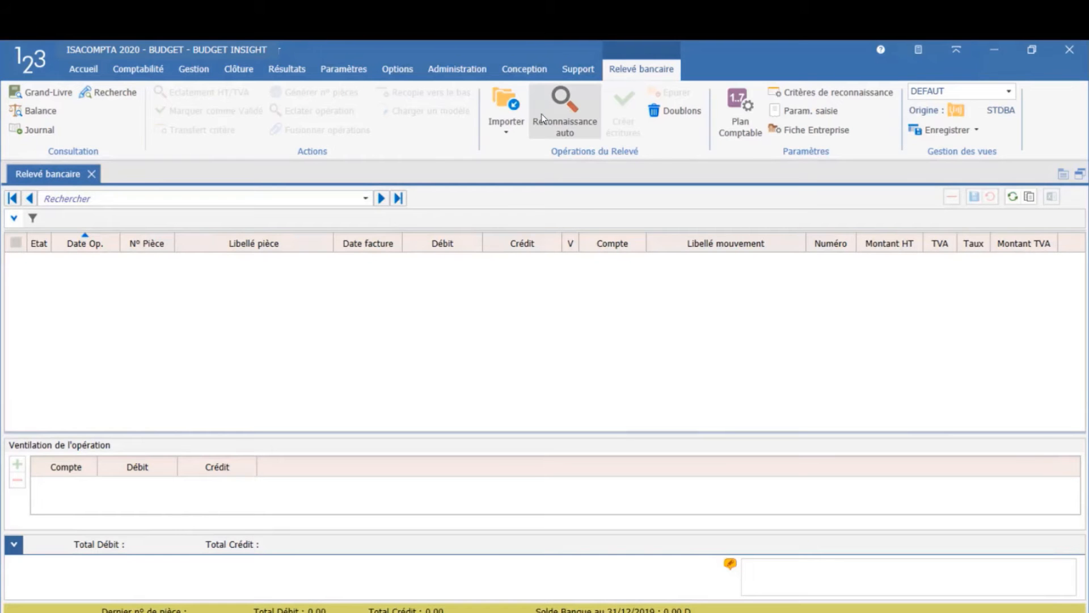
pyautogui.click(506, 133)
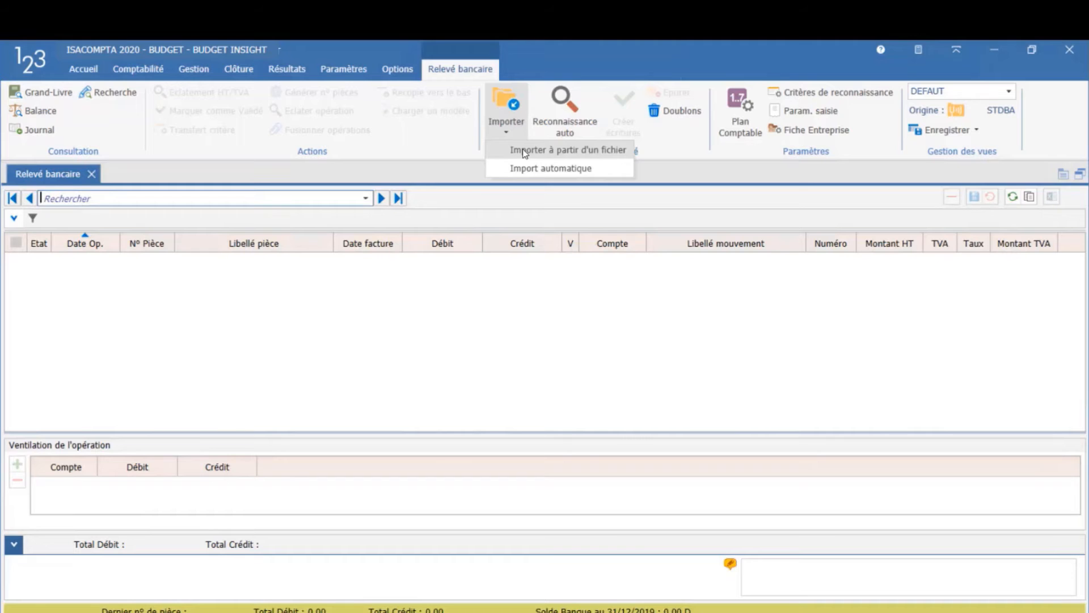
pyautogui.click(520, 169)
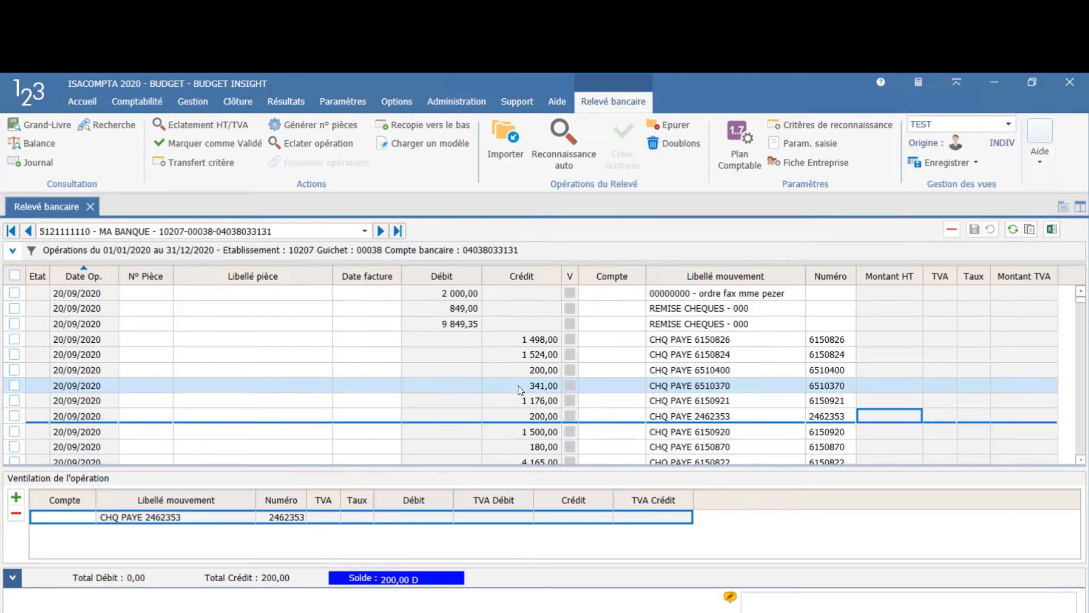
# Step: Run automatic recognition on the MA BANQUE statement operations and look through the recognised lines
pyautogui.click(547, 143)
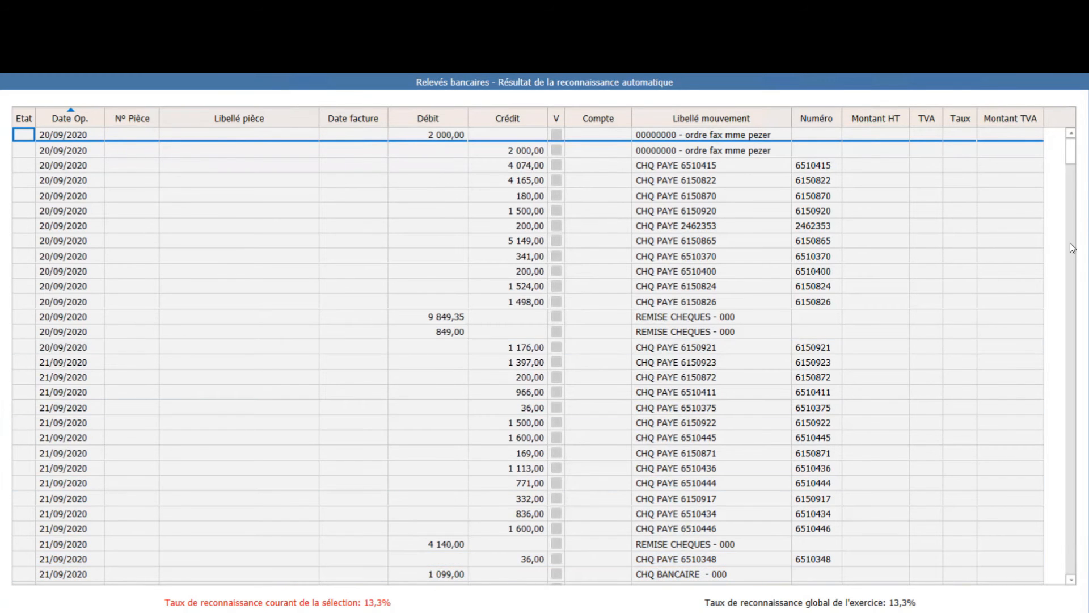
pyautogui.moveTo(1071, 157); pyautogui.dragTo(1072, 370)
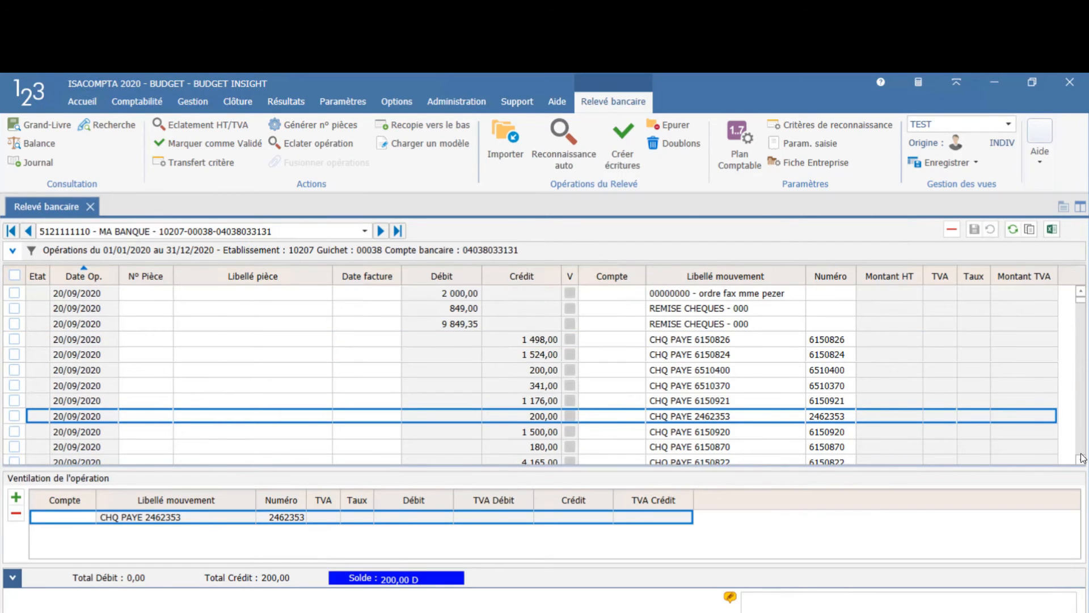
pyautogui.scroll(-5, 1083, 448)
pyautogui.scroll(-10, 1084, 450)
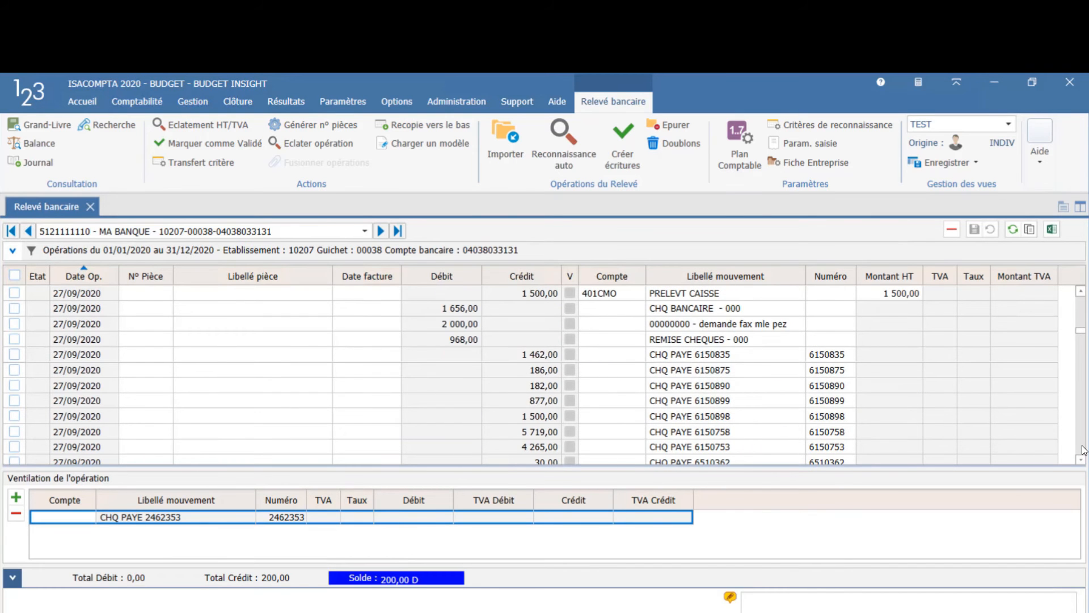
# Step: Look through the MA BANQUE statement operations from late September to late October 2020 for lines without an assigned account
pyautogui.scroll(-4, 1083, 450)
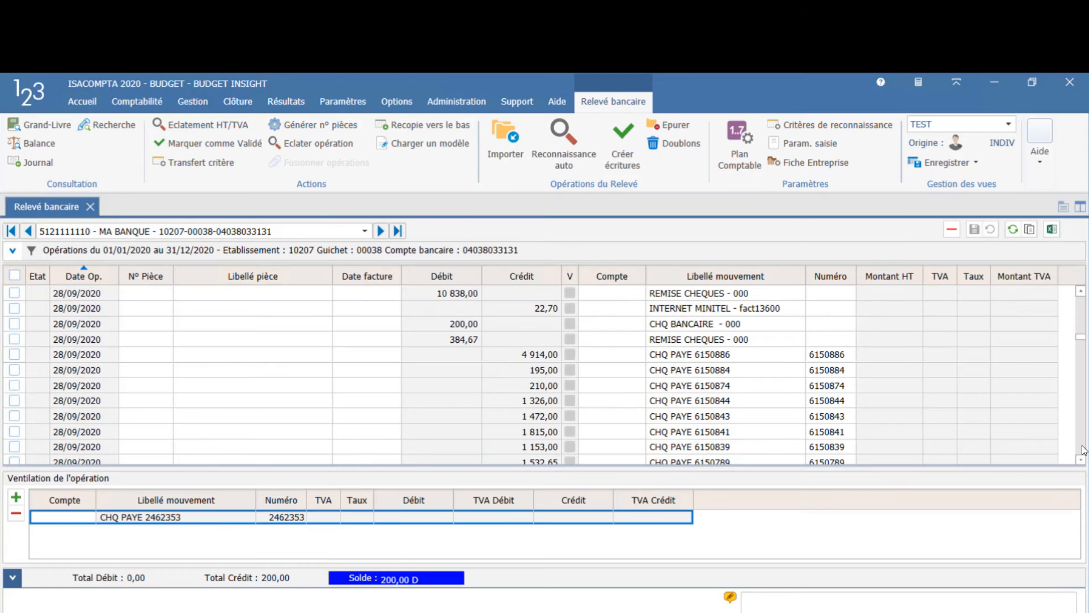
pyautogui.scroll(-4, 1084, 450)
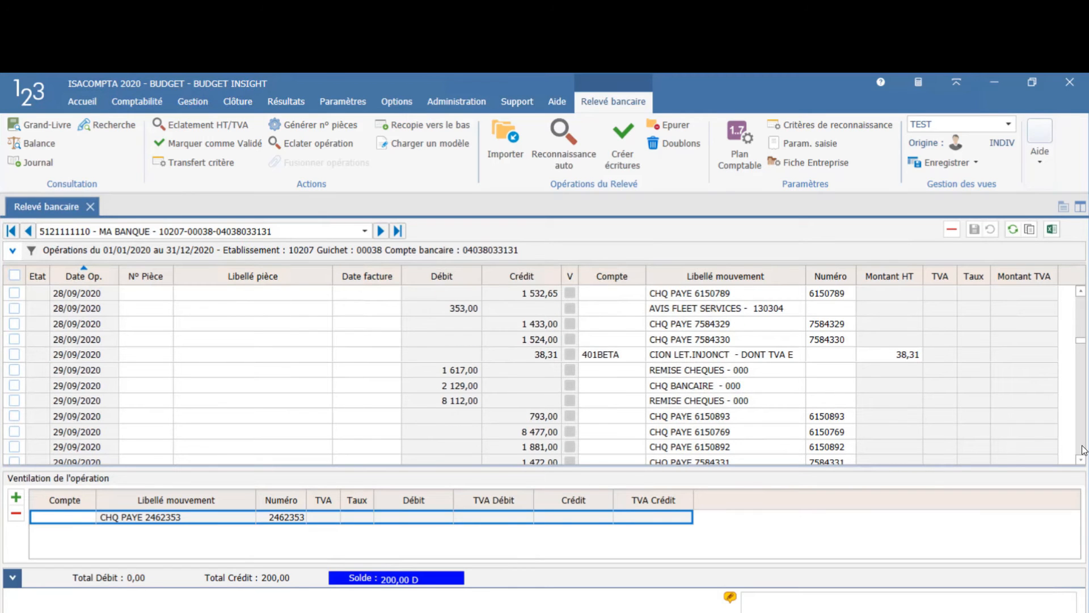
pyautogui.scroll(-4, 1084, 450)
pyautogui.scroll(-6, 1084, 450)
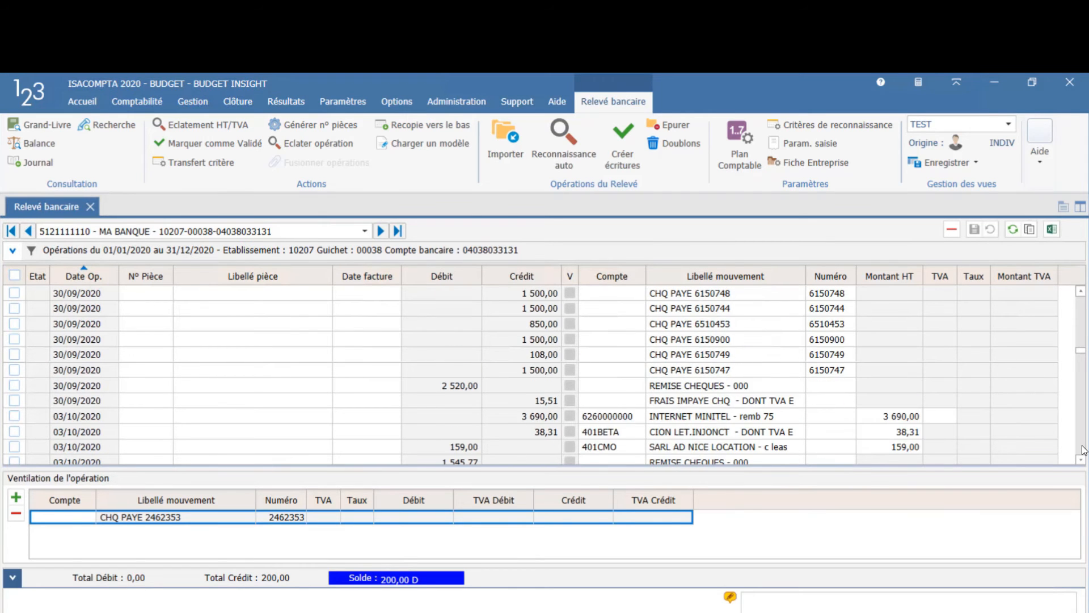
pyautogui.scroll(-4, 1084, 449)
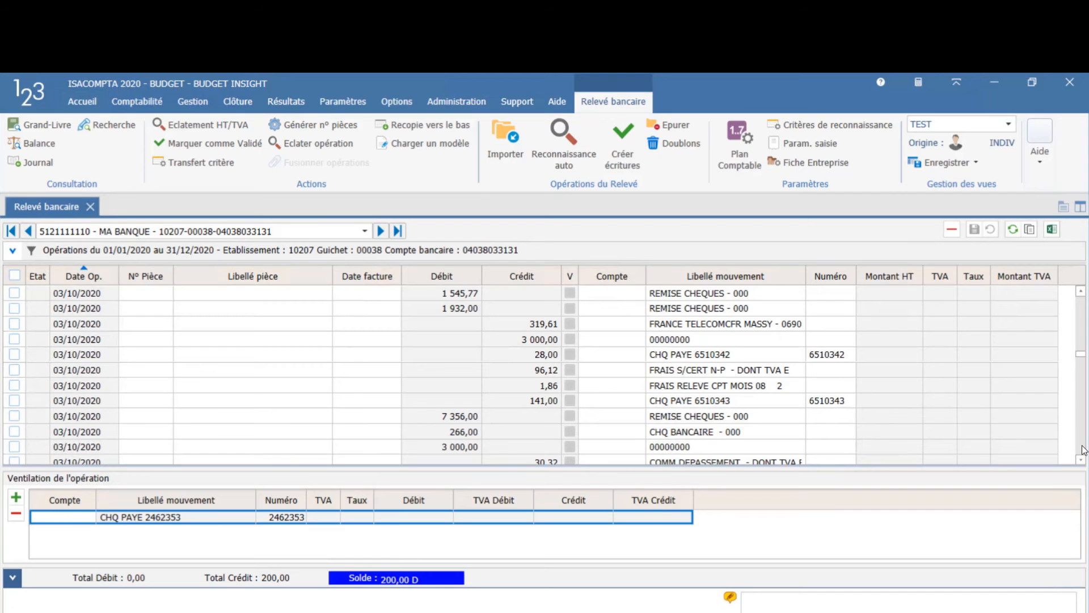
pyautogui.scroll(-4, 1083, 449)
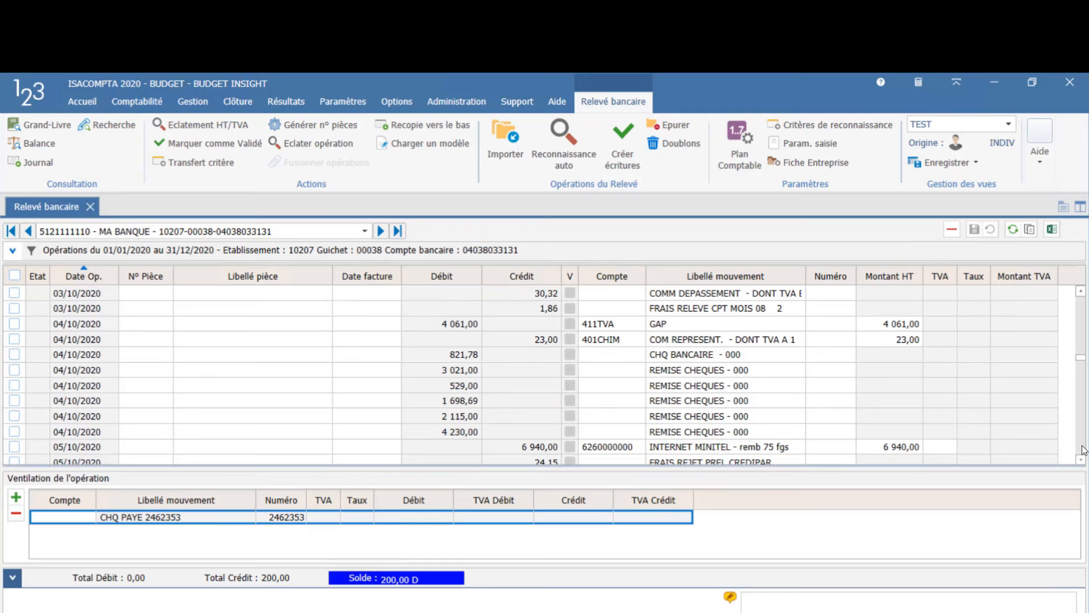
pyautogui.scroll(-4, 1084, 450)
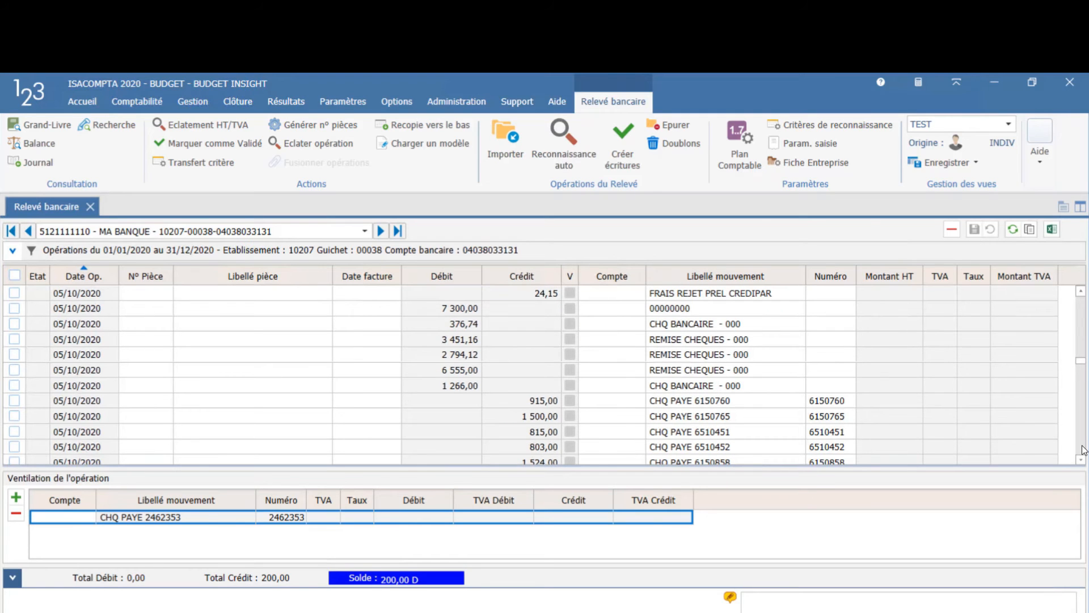
pyautogui.scroll(-4, 1084, 450)
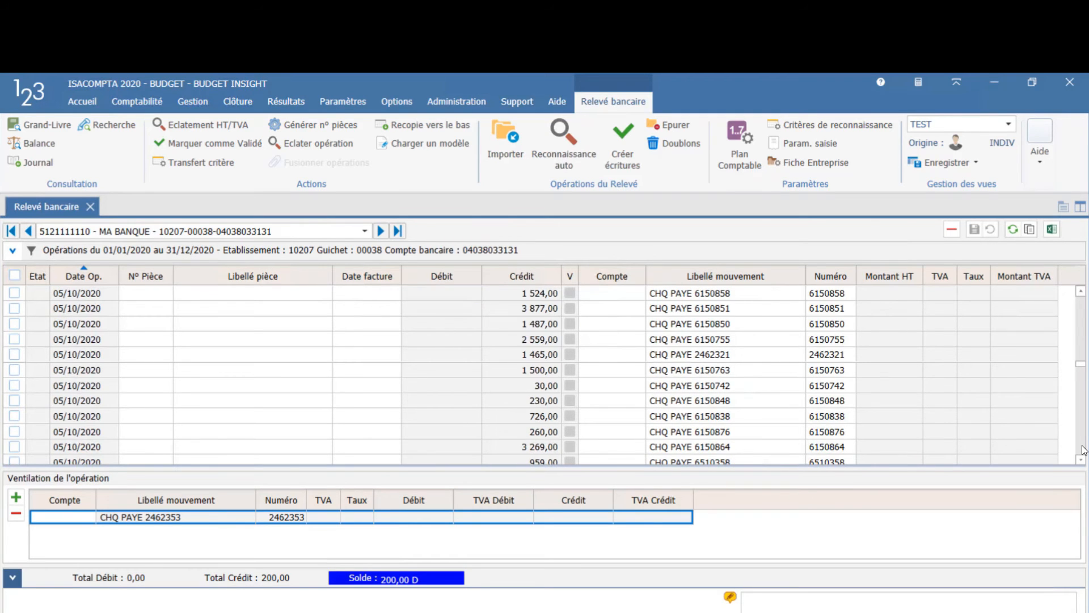
pyautogui.scroll(-15, 1084, 450)
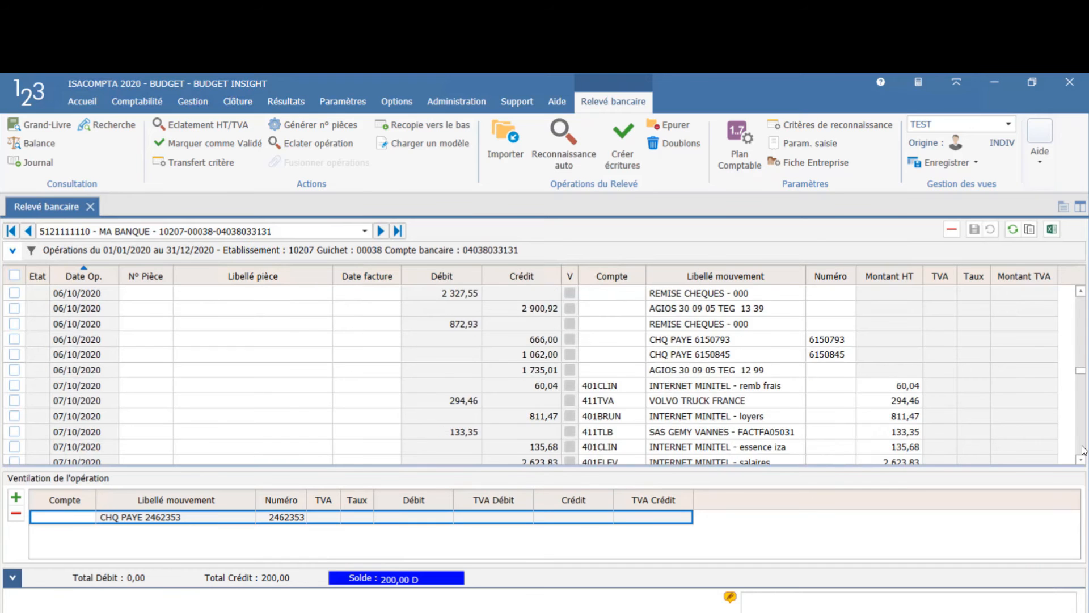
pyautogui.scroll(-15, 1084, 449)
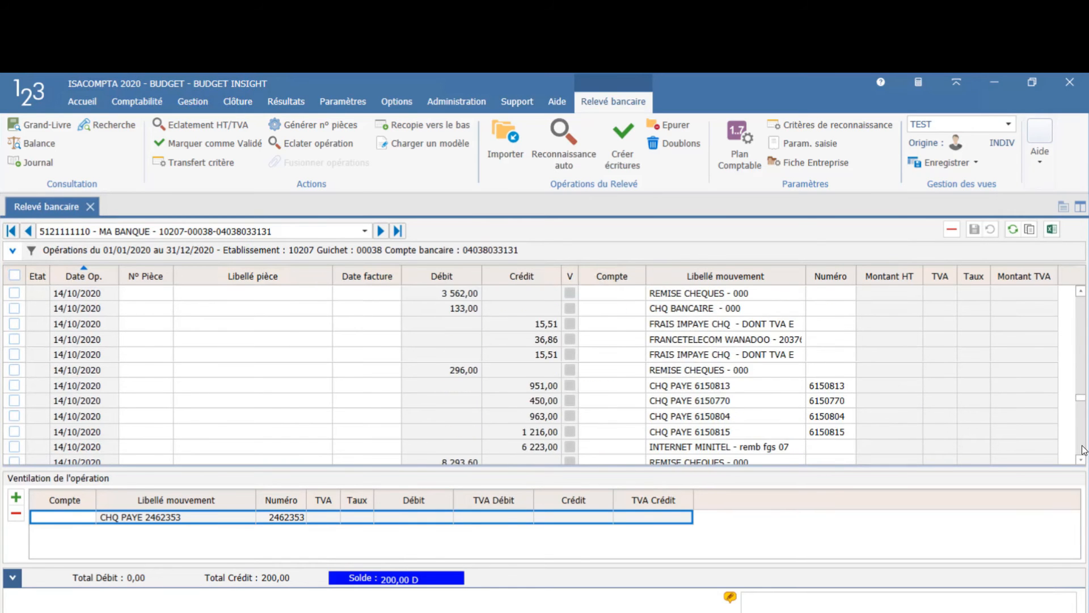
pyautogui.scroll(-4, 1084, 450)
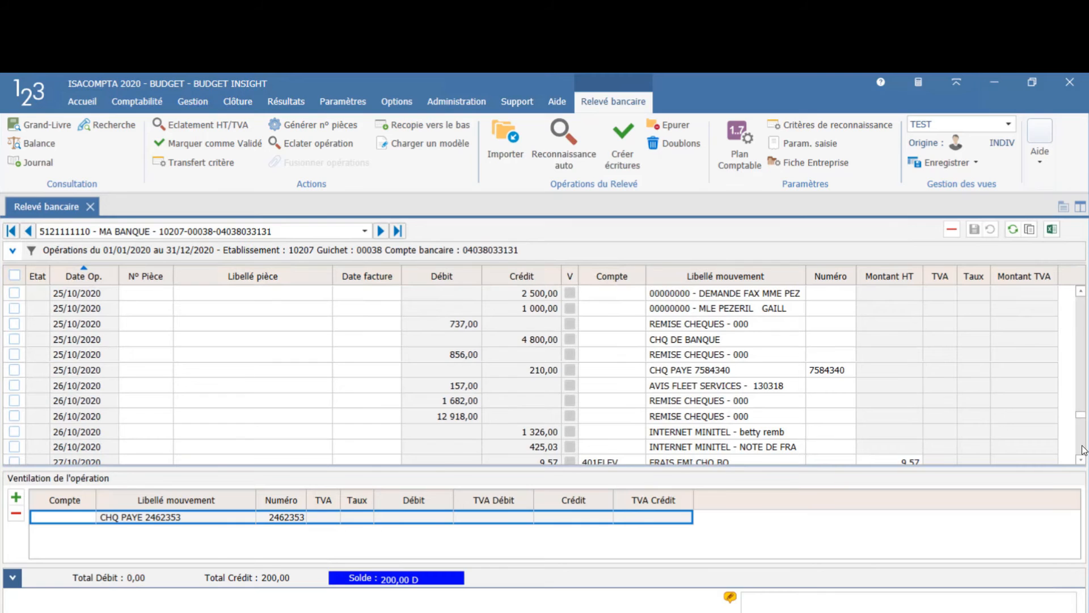
pyautogui.scroll(-4, 1083, 450)
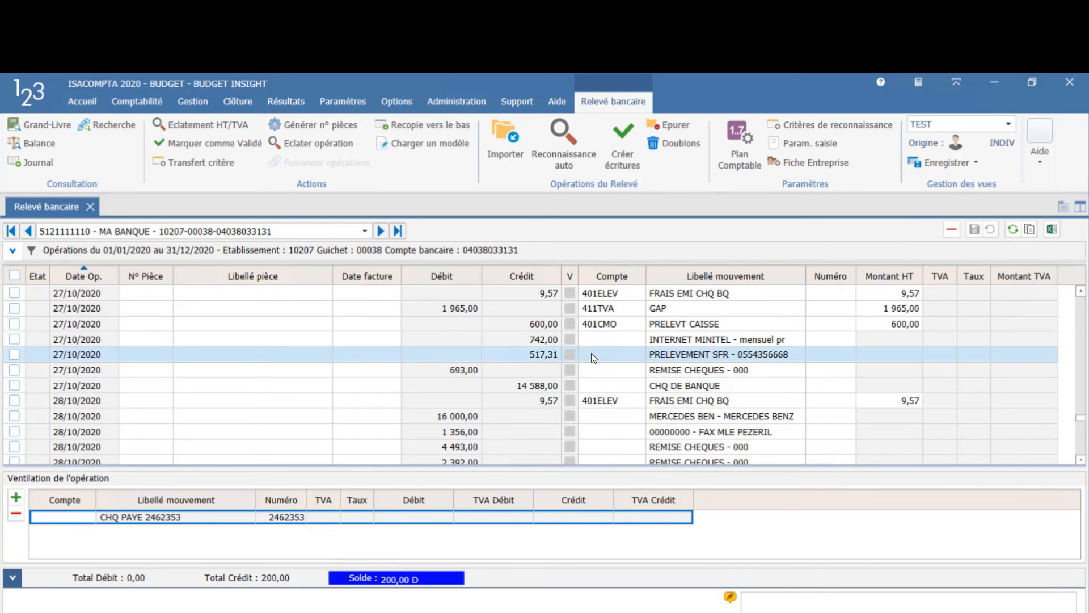
# Step: Transfer the 27/10/2020 PRELEVEMENT SFR operation into a recognition criterion with Libellé pièce SFR and commitment accounting account 401SFR
pyautogui.click(555, 353)
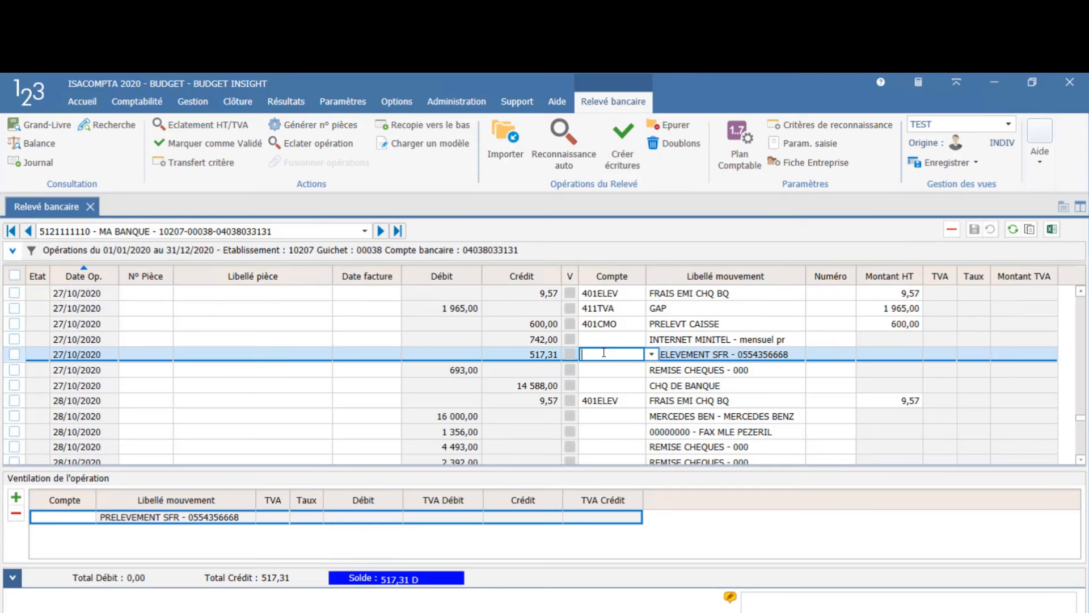
pyautogui.click(176, 165)
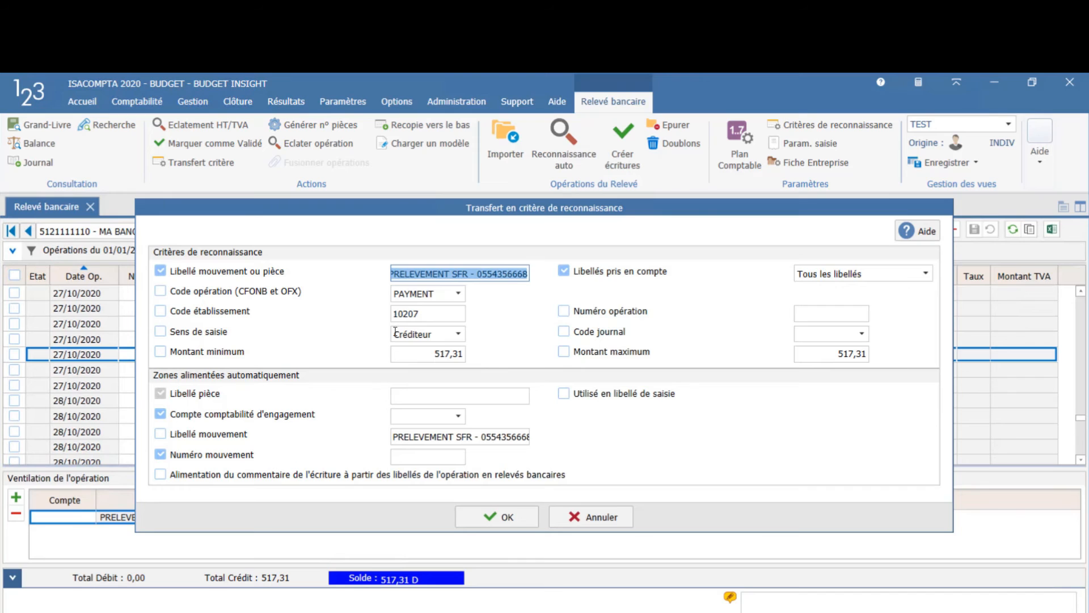
pyautogui.click(445, 396)
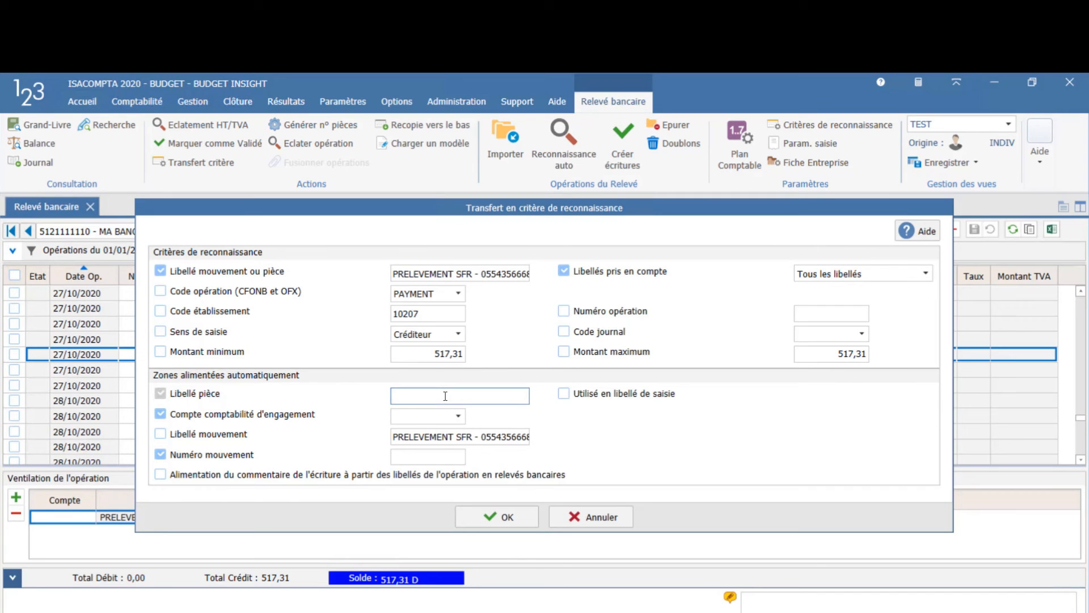
pyautogui.write('SFR')
pyautogui.click(408, 416)
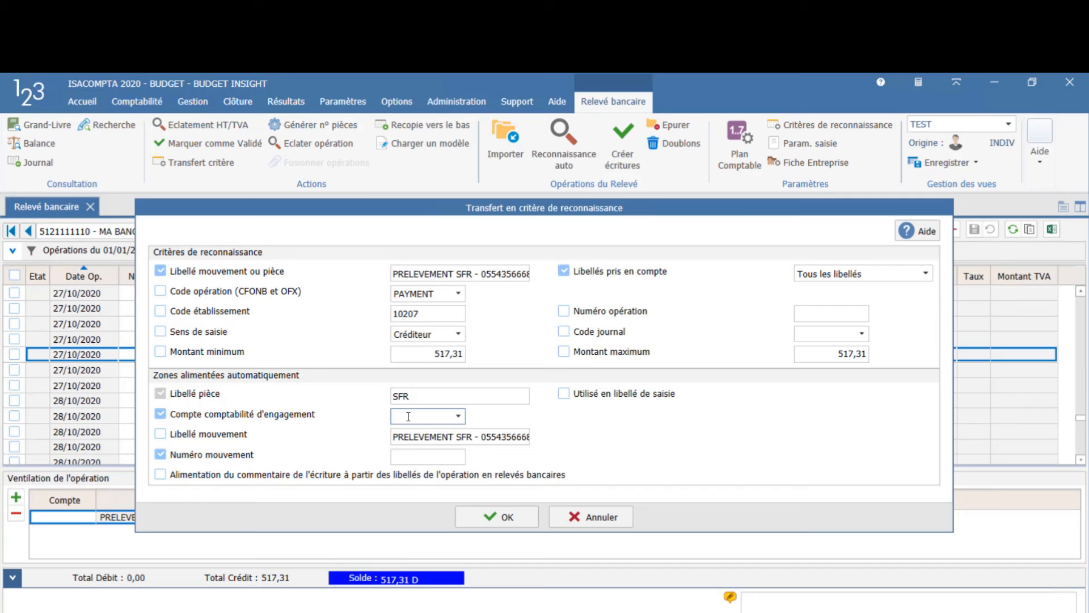
pyautogui.write('401S')
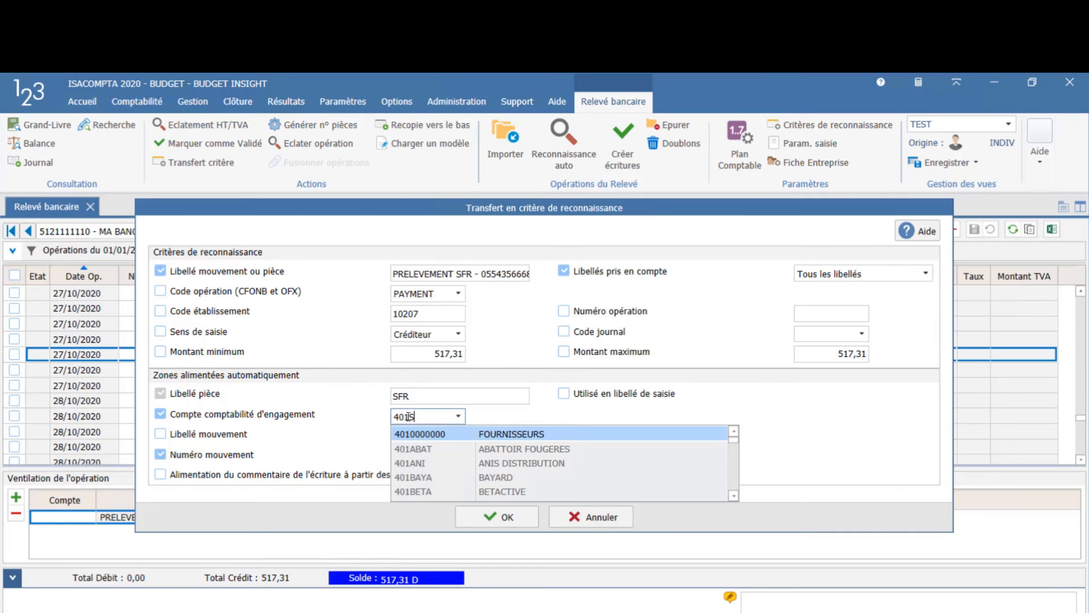
pyautogui.write('FR')
pyautogui.click(422, 434)
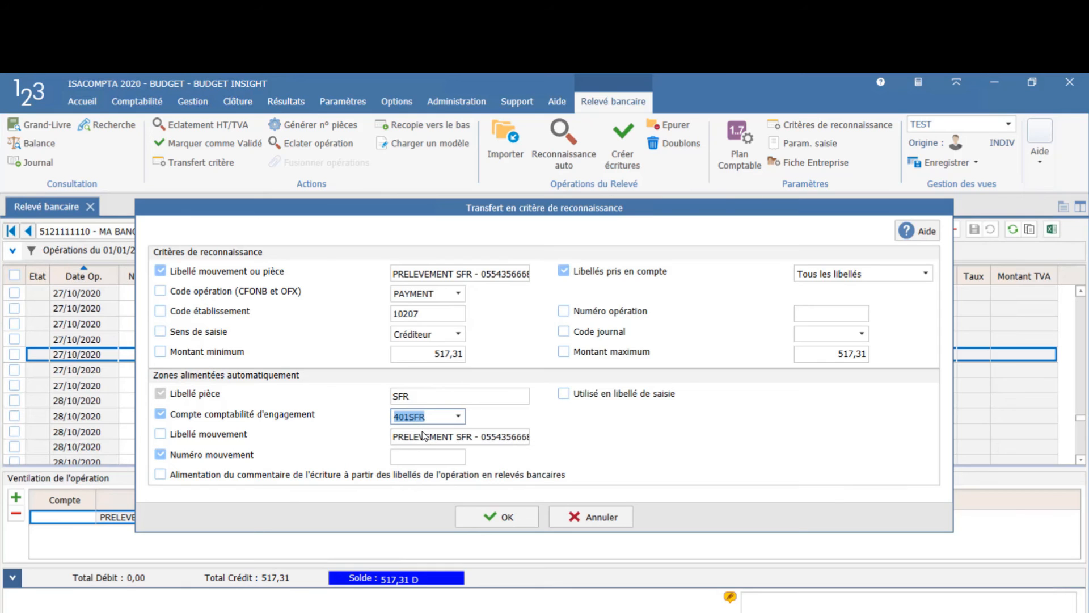
pyautogui.click(496, 519)
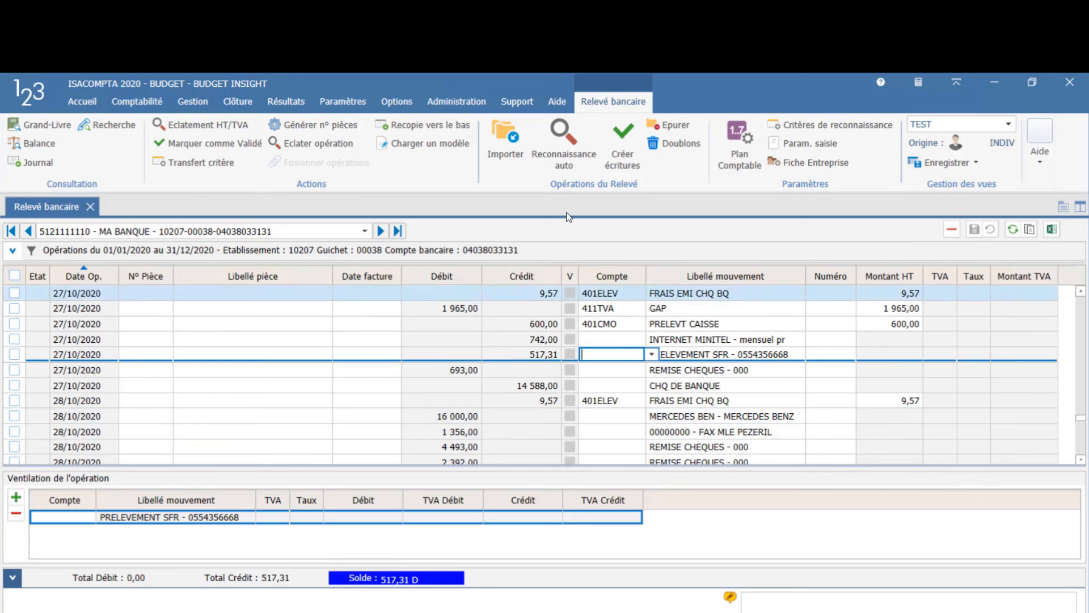
# Step: Run automatic recognition again on the statement and go to the PRELEVEMENT SFR line from the results
pyautogui.click(553, 155)
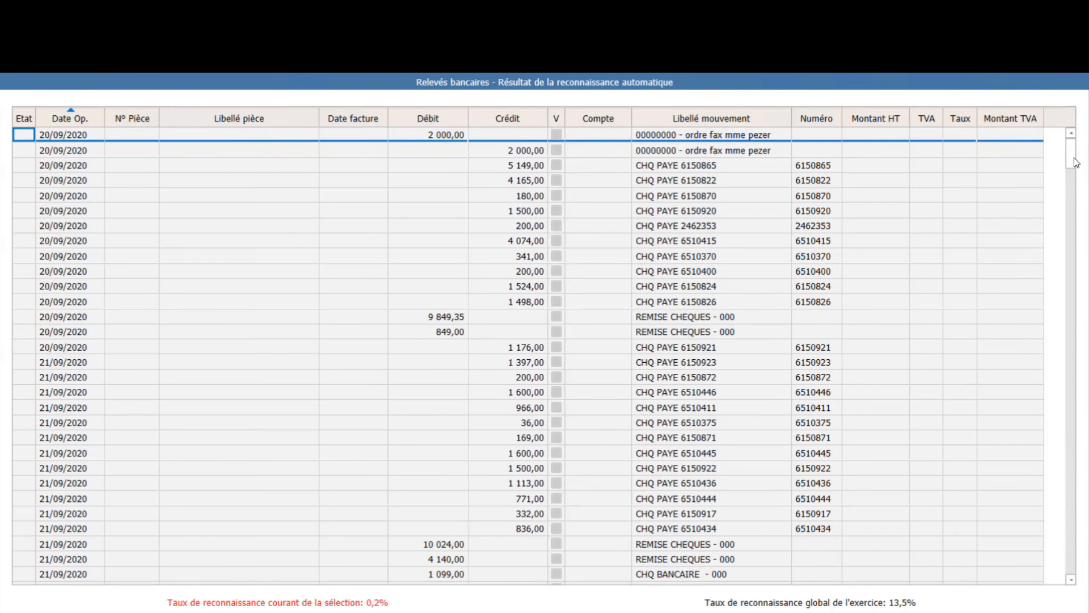
pyautogui.moveTo(1076, 163); pyautogui.dragTo(1088, 491)
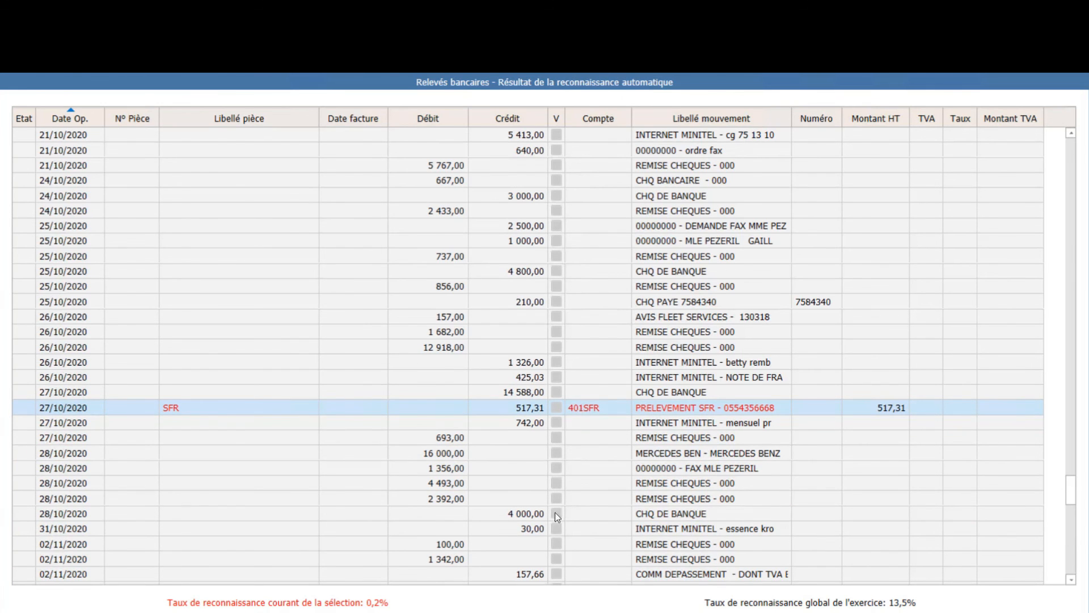
pyautogui.doubleClick(597, 412)
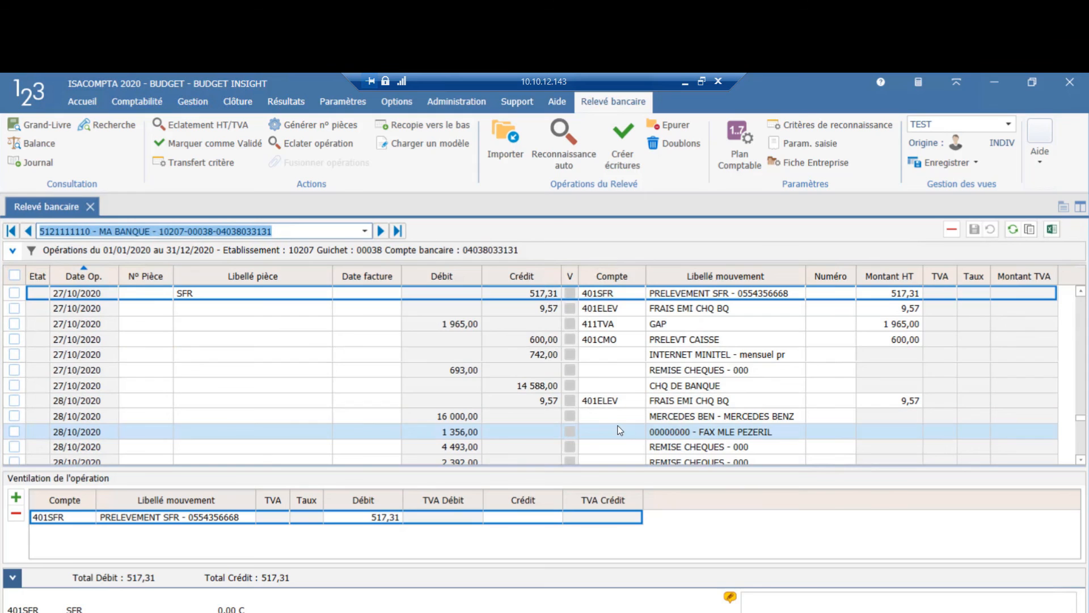
# Step: Create the accounting entries for the completed statement lines and check them in the Grand-Livre of the MA BANQUE account
pyautogui.click(624, 160)
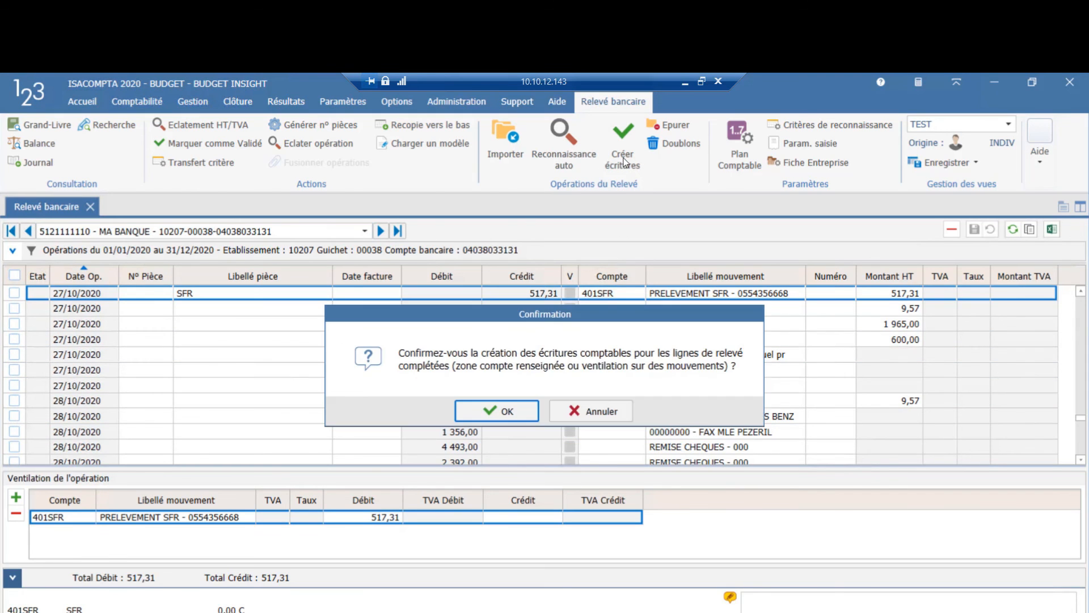
pyautogui.click(492, 411)
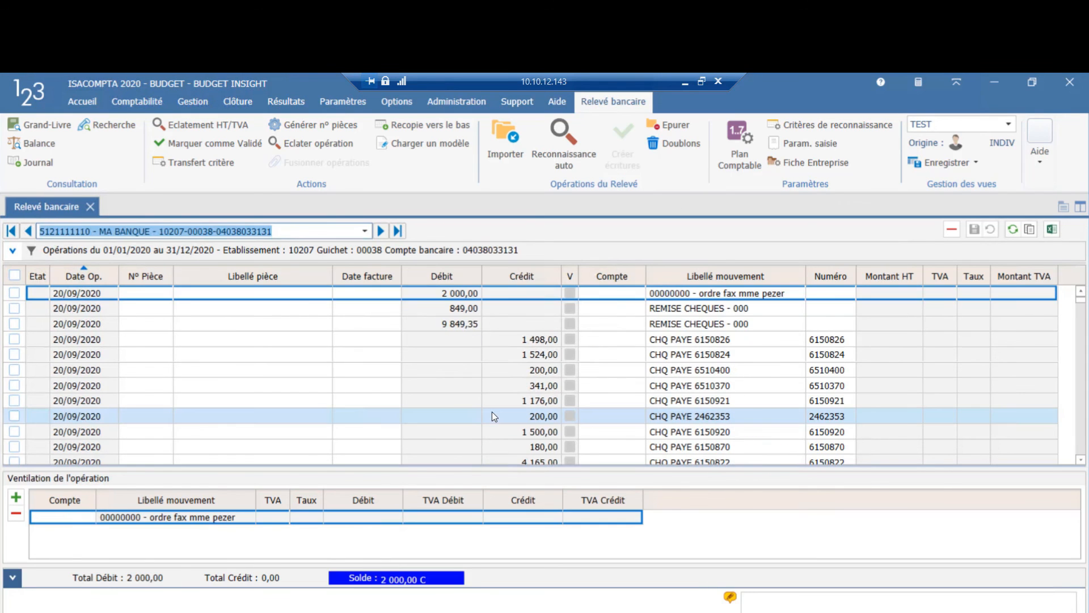
pyautogui.click(48, 126)
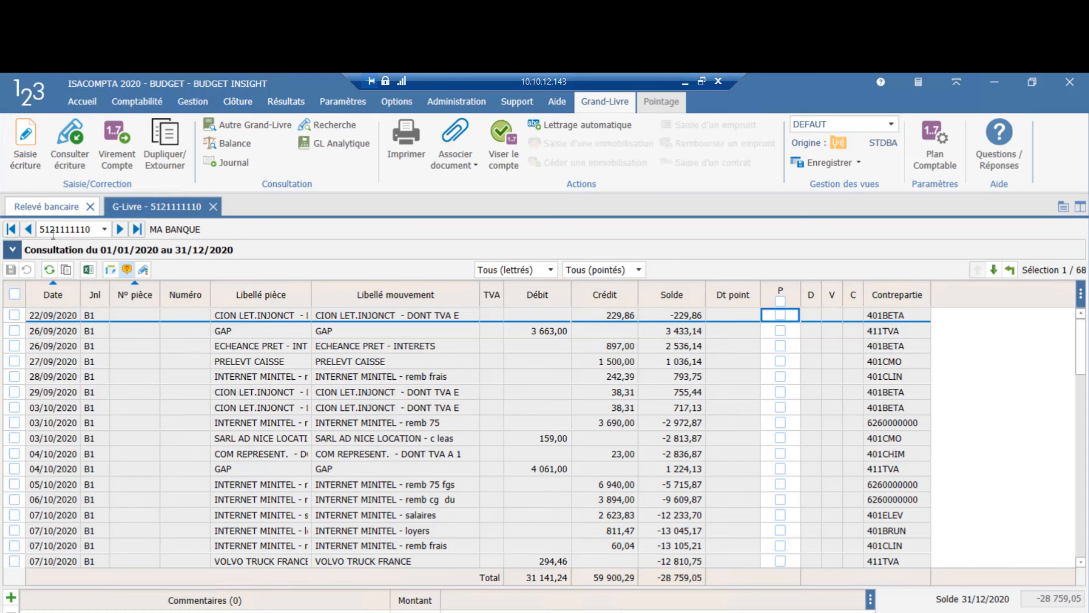
pyautogui.click(429, 457)
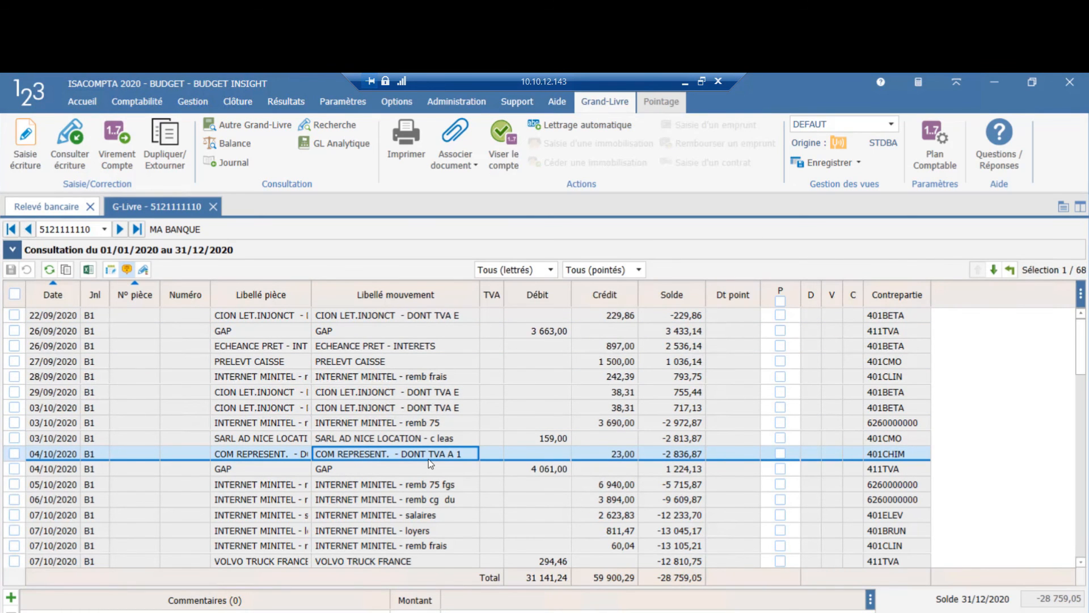
pyautogui.scroll(-6, 428, 458)
pyautogui.scroll(-3, 429, 463)
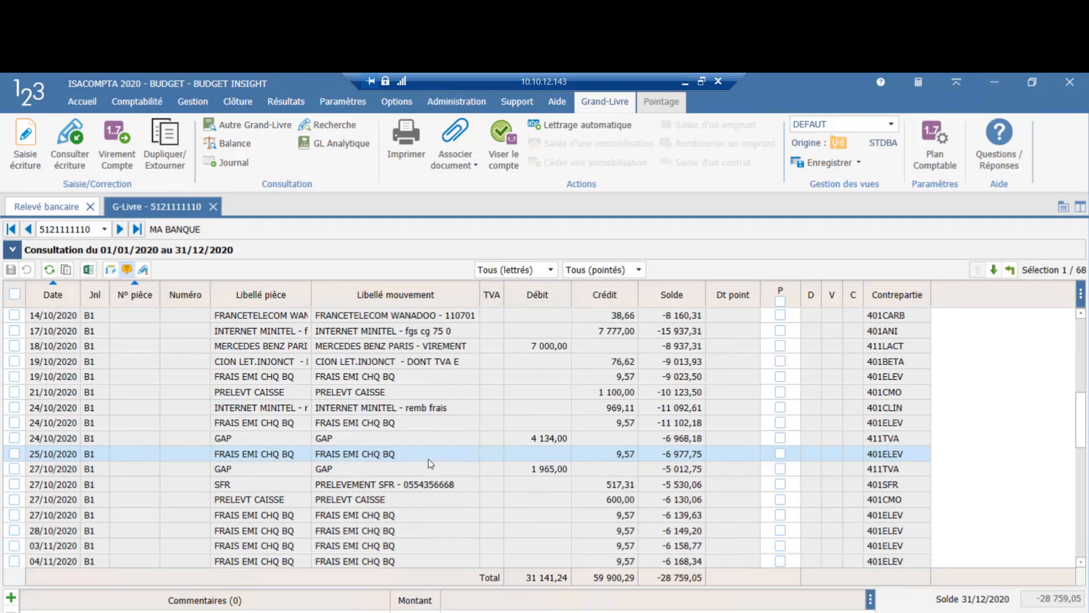